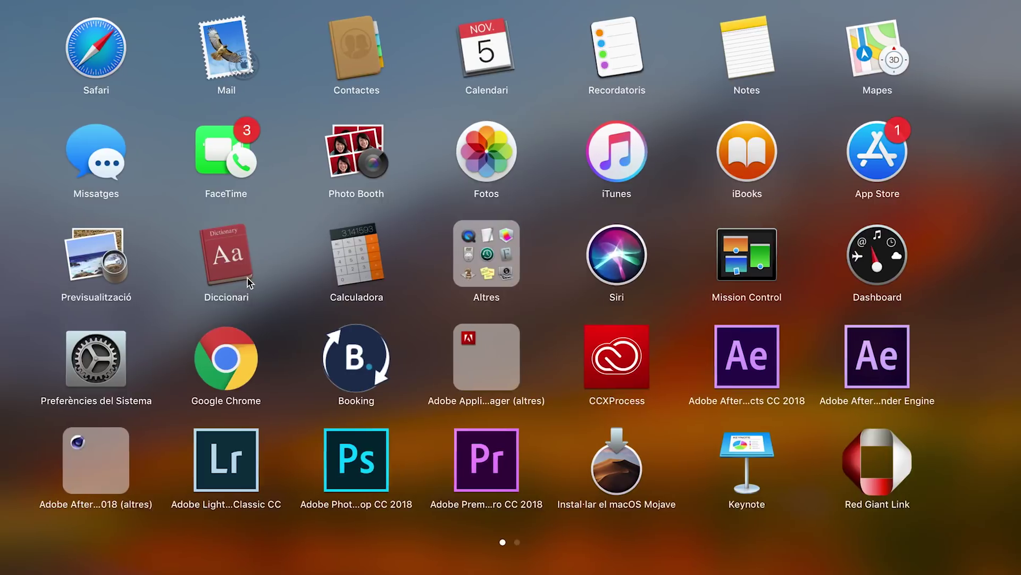
Step: Launch Movavi Video Editor Plus 2020 from the second Launchpad page
{"action": "scroll", "coordinate": [257, 231], "scroll_direction": "right", "scroll_amount": 5}
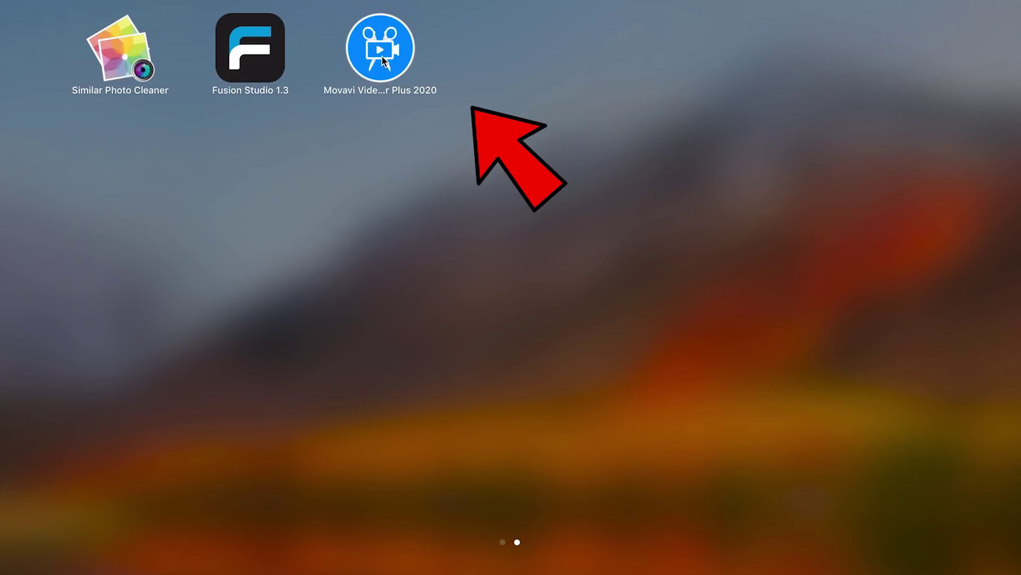
{"action": "left_click", "coordinate": [381, 56]}
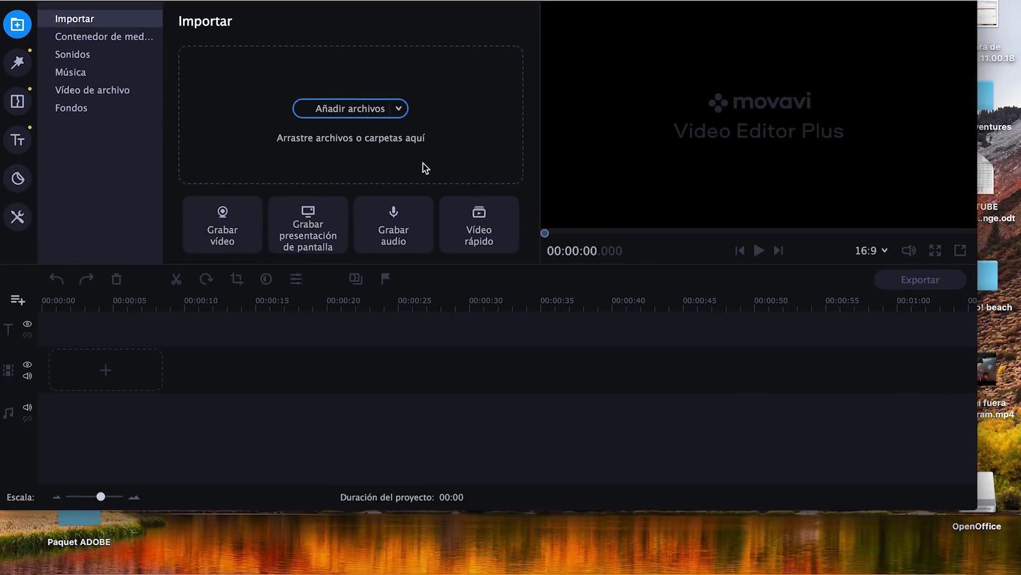
Step: Drag the window's bottom-right corner so the Movavi editor fills the whole screen
{"action": "left_click_drag", "start_coordinate": [981, 513], "coordinate": [1020, 574]}
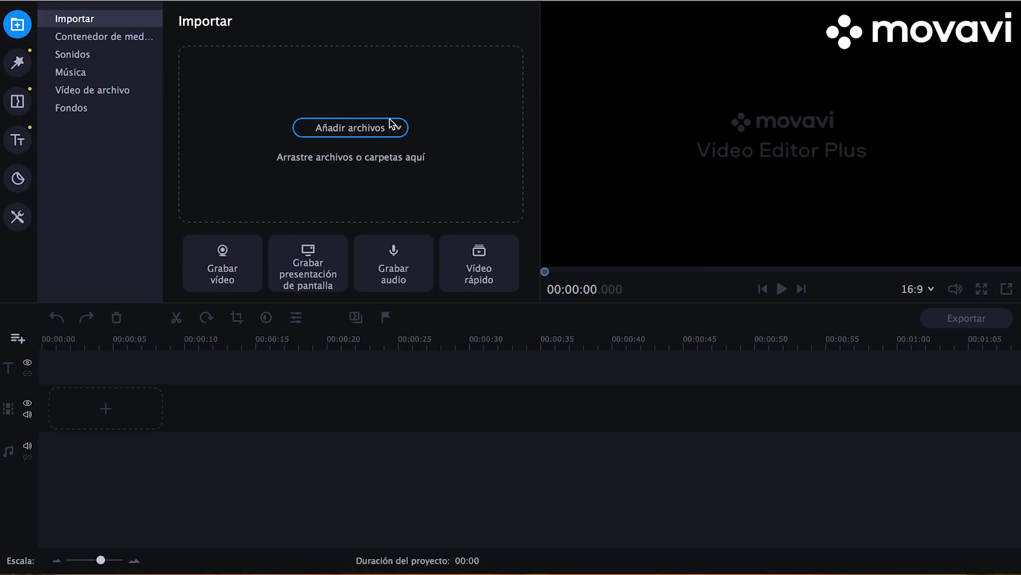
Step: In the add-files browser, navigate to ARNAU 2018 2Tb > 2019 > ICELAND > Gopro HERO 8
{"action": "left_click", "coordinate": [350, 132]}
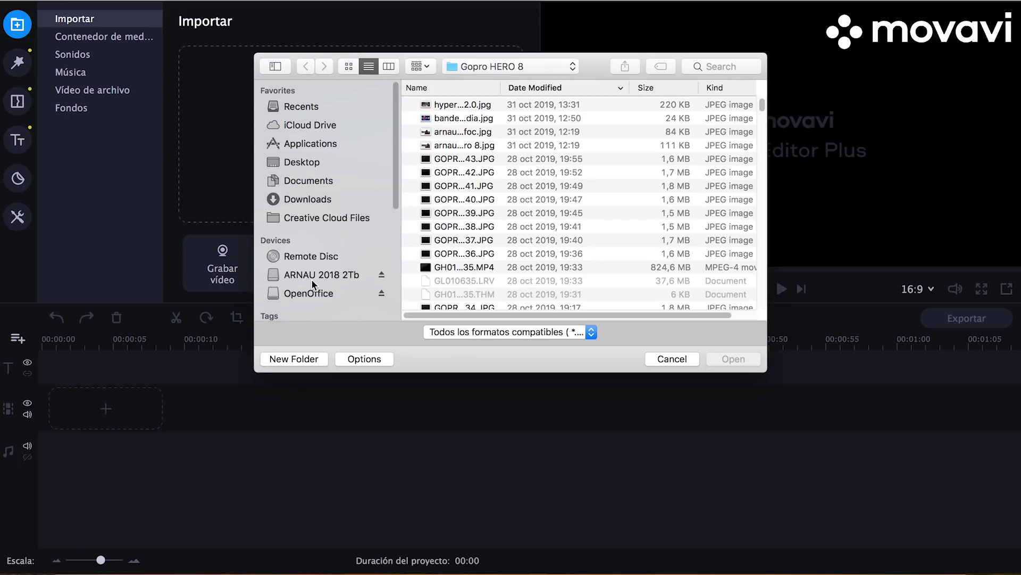
{"action": "left_click", "coordinate": [313, 272]}
{"action": "double_click", "coordinate": [428, 107]}
{"action": "double_click", "coordinate": [434, 159]}
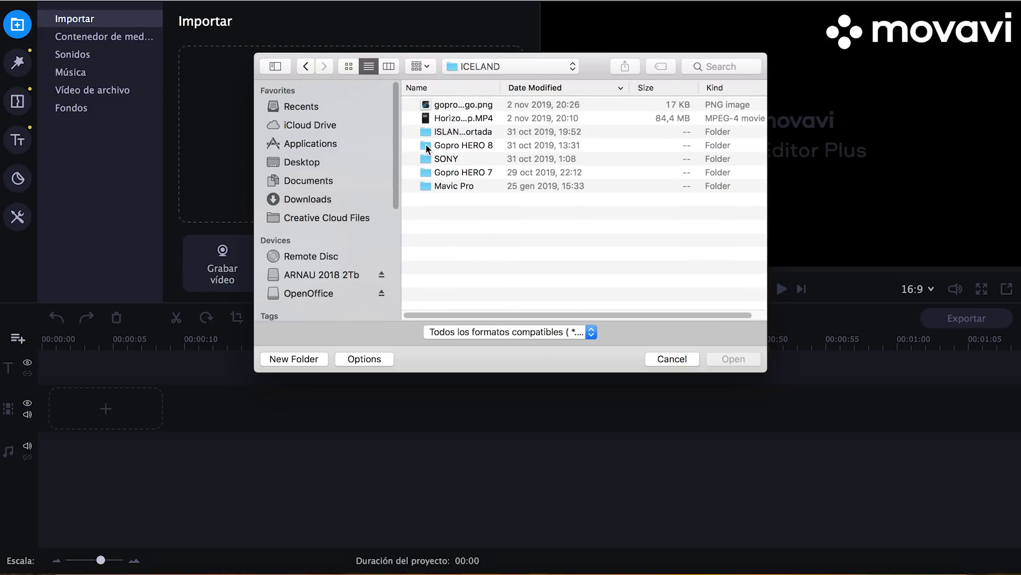
{"action": "double_click", "coordinate": [428, 146]}
Step: Preview the GH010632.MP4 and GH010605.MP4 clips with Quick Look
{"action": "scroll", "coordinate": [498, 199], "scroll_direction": "down", "scroll_amount": 5}
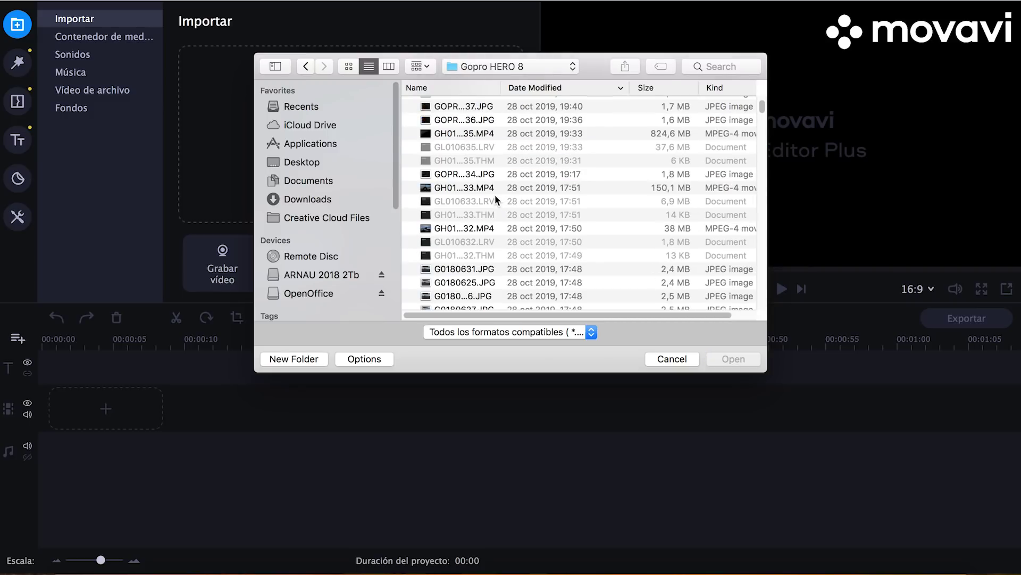
{"action": "left_click", "coordinate": [483, 233]}
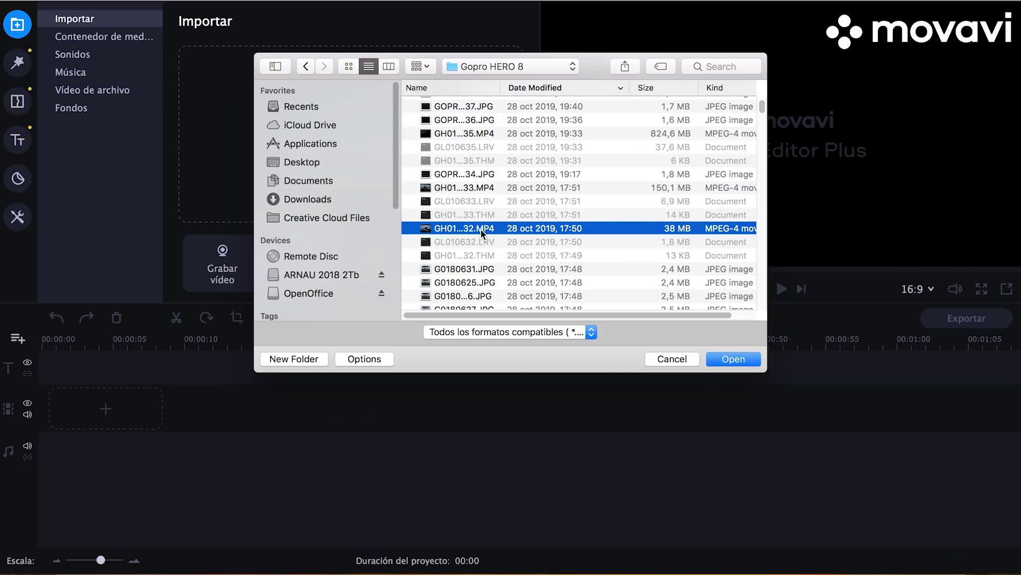
{"action": "key", "text": "space"}
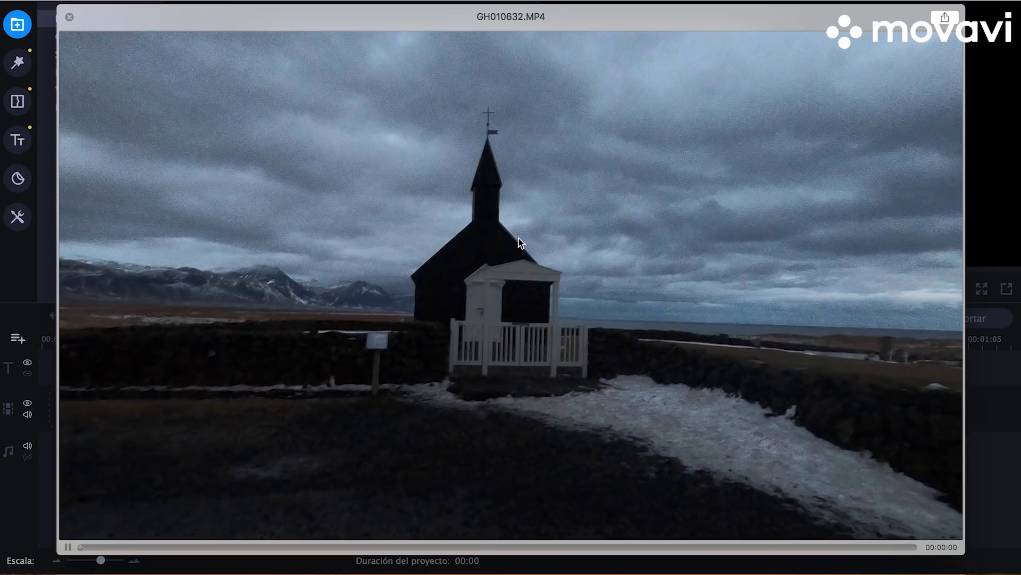
{"action": "key", "text": "space"}
{"action": "scroll", "coordinate": [497, 274], "scroll_direction": "down", "scroll_amount": 3}
{"action": "scroll", "coordinate": [497, 274], "scroll_direction": "down", "scroll_amount": 3}
{"action": "scroll", "coordinate": [496, 276], "scroll_direction": "down", "scroll_amount": 5}
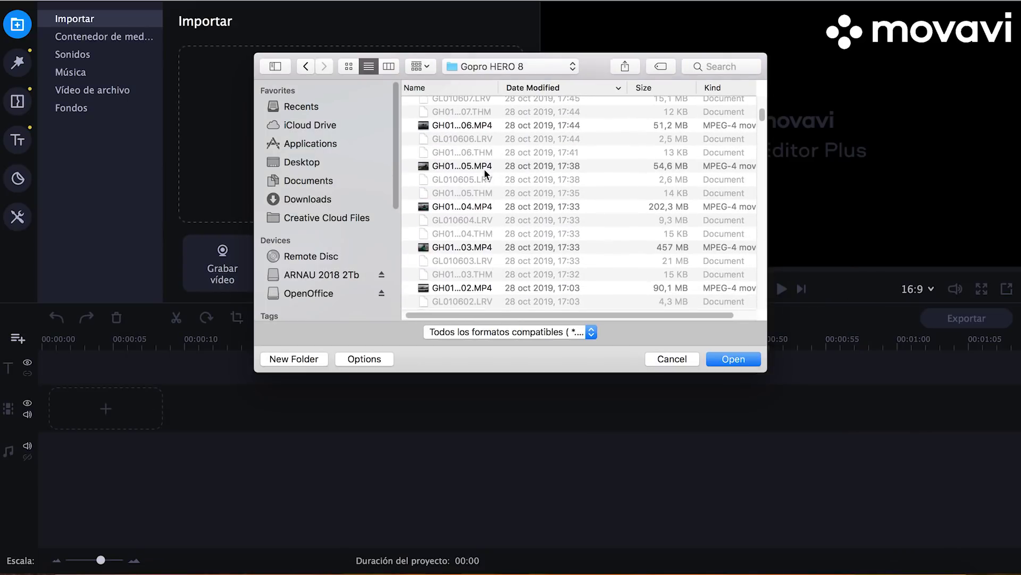
{"action": "left_click", "coordinate": [484, 168]}
{"action": "key", "text": "space"}
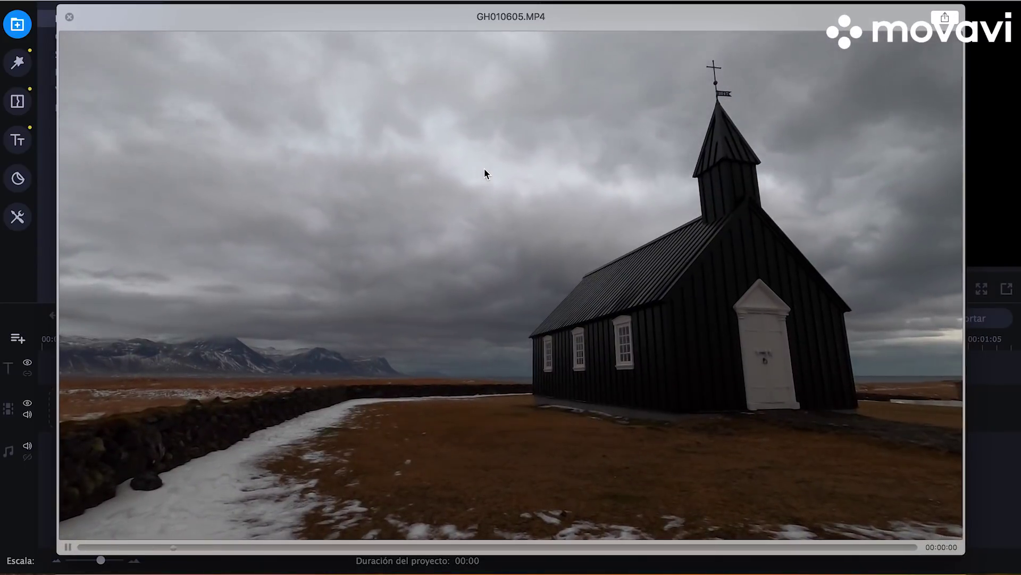
{"action": "key", "text": "space"}
Step: Select GH010577.MP4, preview it, and import it into the media bin
{"action": "scroll", "coordinate": [472, 260], "scroll_direction": "down", "scroll_amount": 5}
{"action": "scroll", "coordinate": [476, 278], "scroll_direction": "down", "scroll_amount": 5}
{"action": "scroll", "coordinate": [477, 278], "scroll_direction": "down", "scroll_amount": 5}
{"action": "scroll", "coordinate": [476, 276], "scroll_direction": "down", "scroll_amount": 5}
{"action": "scroll", "coordinate": [477, 276], "scroll_direction": "down", "scroll_amount": 5}
{"action": "scroll", "coordinate": [473, 250], "scroll_direction": "down", "scroll_amount": 2}
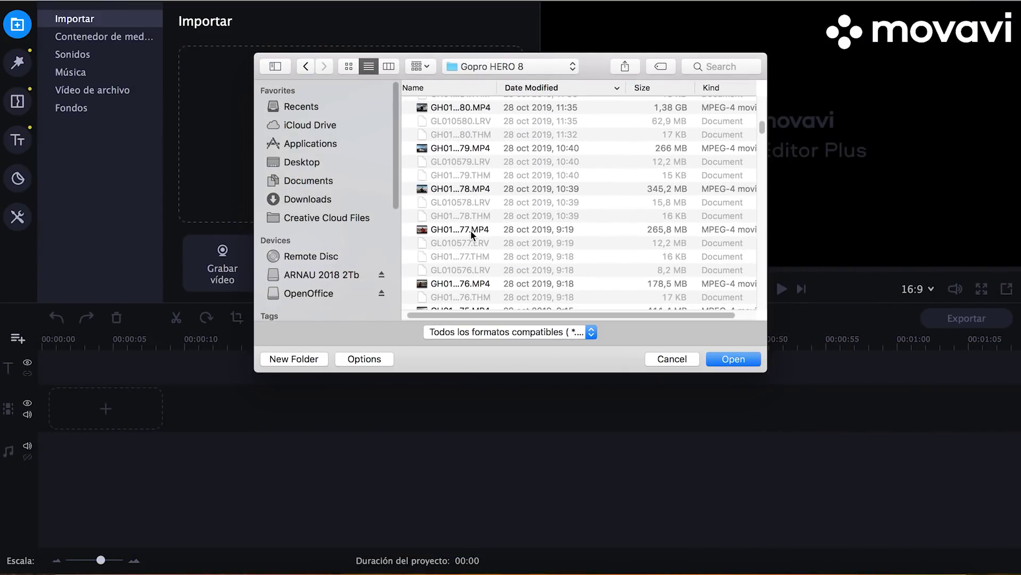
{"action": "left_click", "coordinate": [471, 230]}
{"action": "key", "text": "space"}
{"action": "key", "text": "space"}
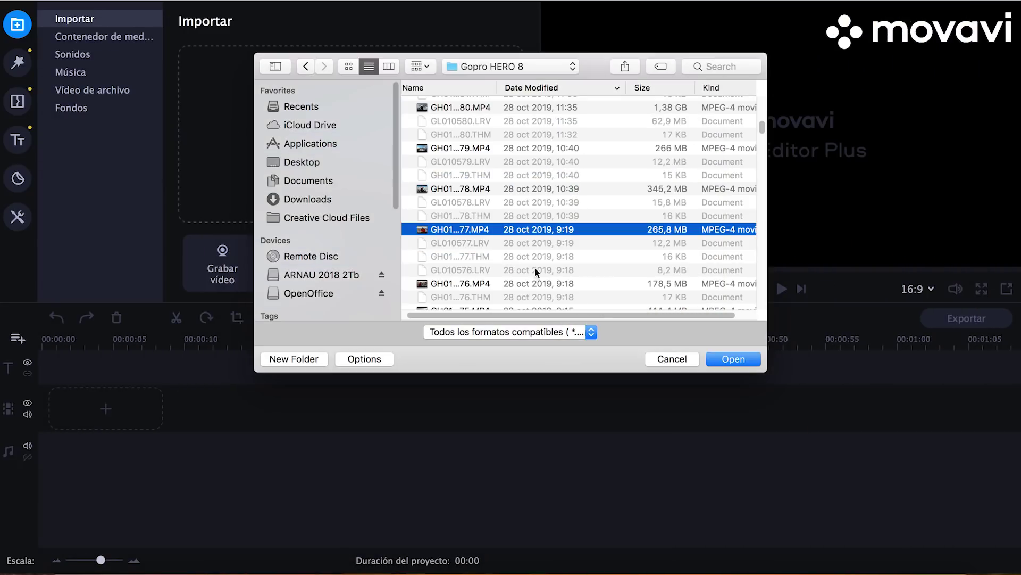
{"action": "key", "text": "Return"}
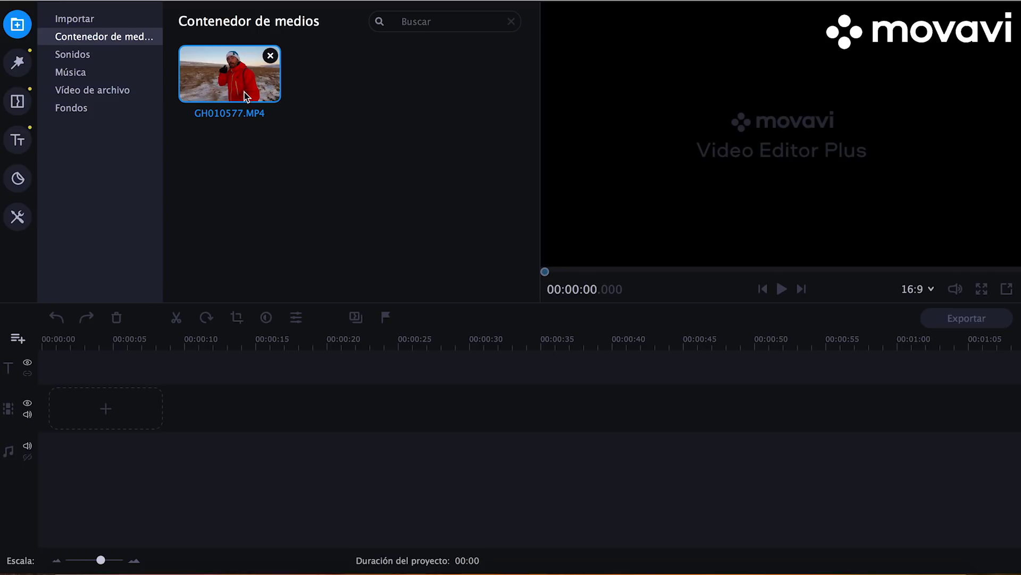
Step: Drag GH010577.MP4 from Contenedor de medios onto the timeline's video track
{"action": "mouse_move", "coordinate": [238, 76]}
{"action": "left_mouse_down"}
{"action": "mouse_move", "coordinate": [114, 368]}
{"action": "mouse_move", "coordinate": [78, 377]}
{"action": "left_mouse_up"}
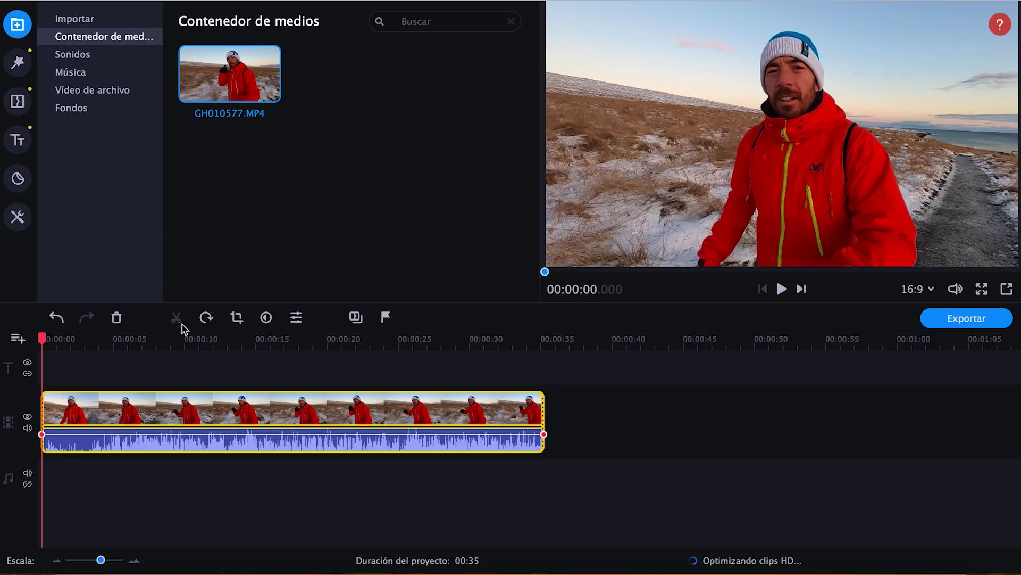
{"action": "left_click", "coordinate": [152, 404]}
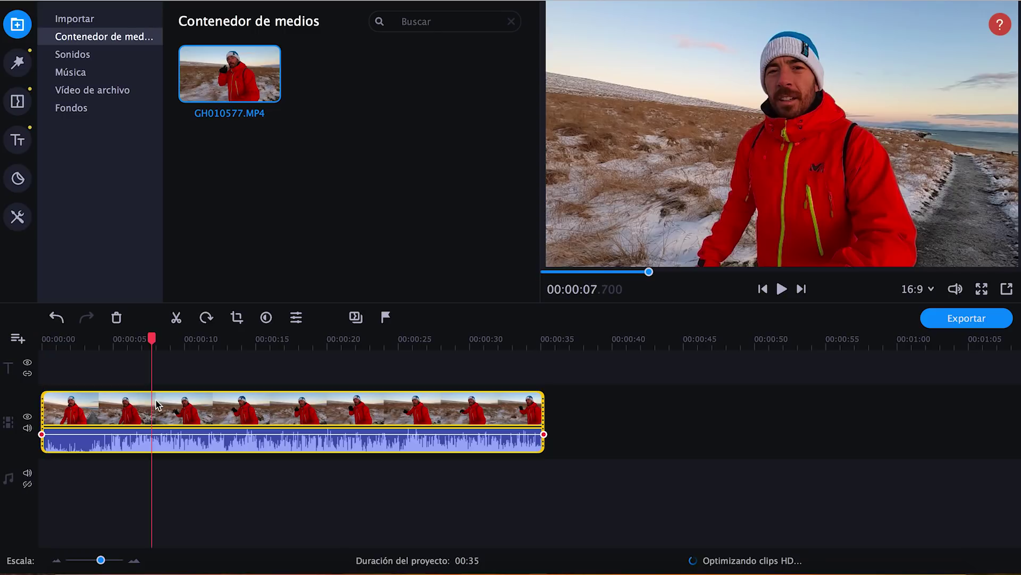
{"action": "left_click", "coordinate": [176, 319]}
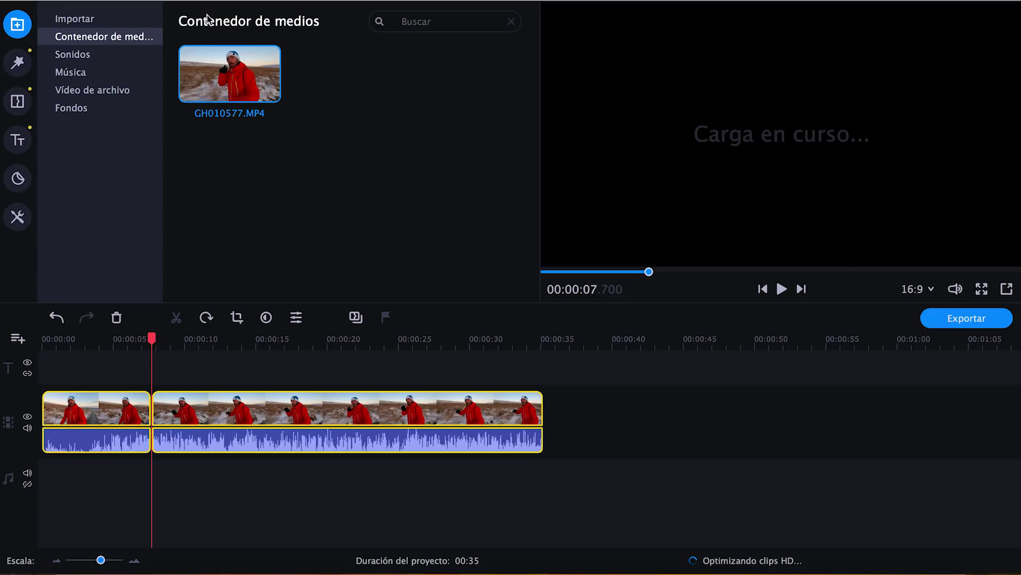
{"action": "left_click", "coordinate": [250, 0]}
{"action": "left_click", "coordinate": [261, 2]}
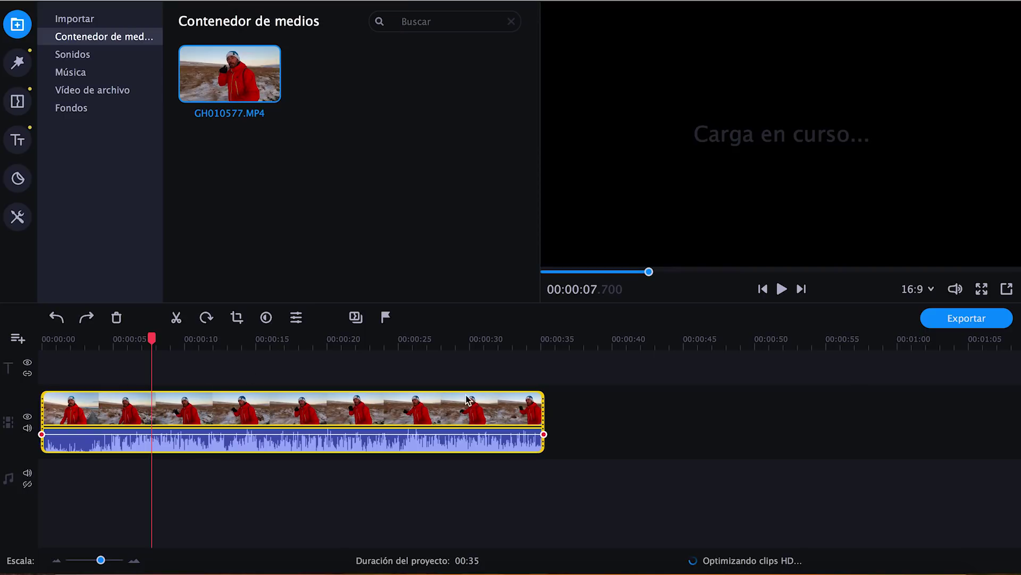
{"action": "mouse_move", "coordinate": [545, 412]}
{"action": "left_mouse_down"}
{"action": "mouse_move", "coordinate": [397, 418]}
{"action": "mouse_move", "coordinate": [595, 409]}
{"action": "left_mouse_up"}
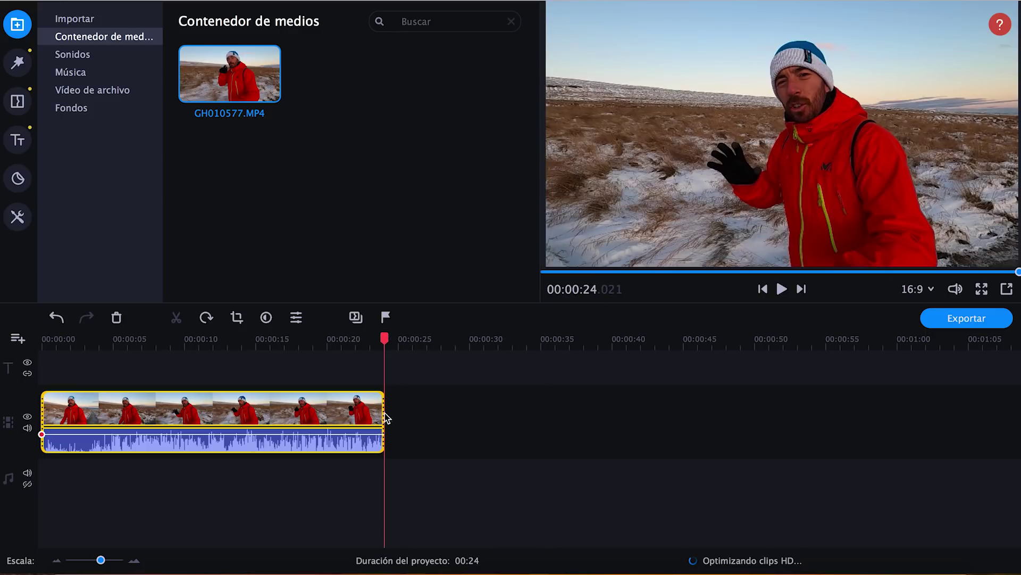
{"action": "left_click_drag", "start_coordinate": [43, 412], "coordinate": [133, 415]}
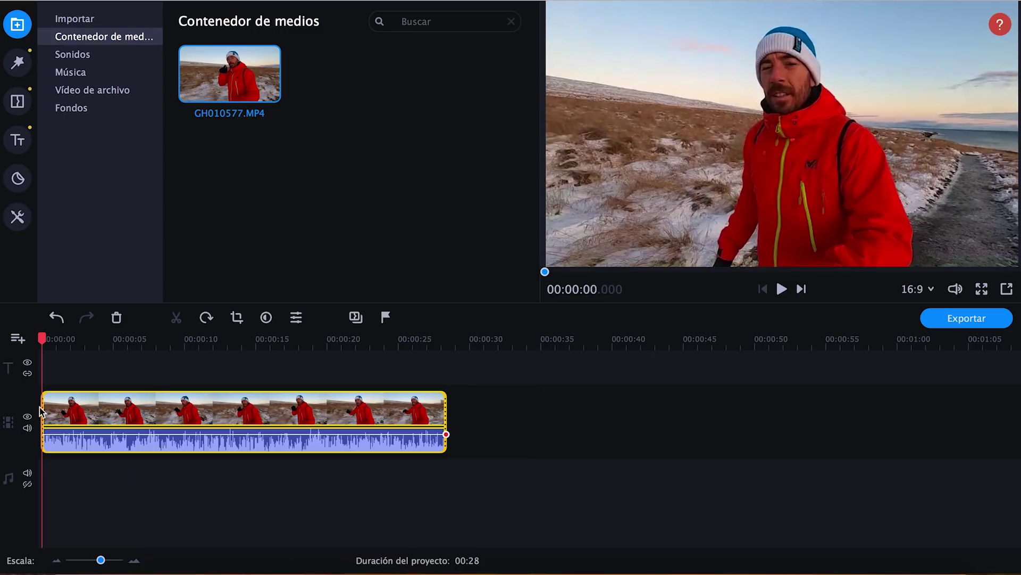
{"action": "left_click", "coordinate": [269, 2]}
{"action": "left_click", "coordinate": [268, 1]}
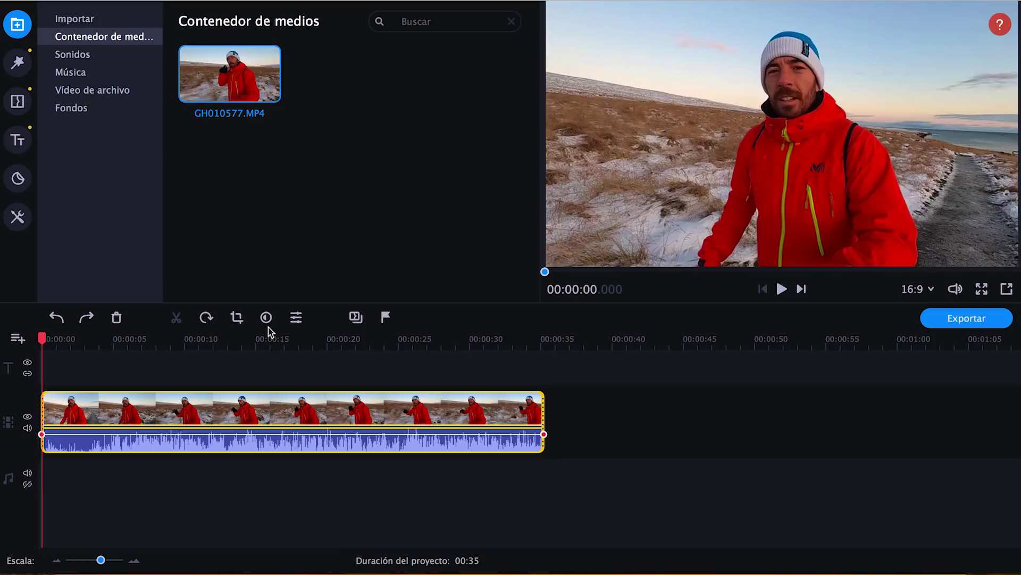
Step: Open Recortar y girar for the clip, shrink the crop frame, then restore it to full frame
{"action": "left_click", "coordinate": [236, 318]}
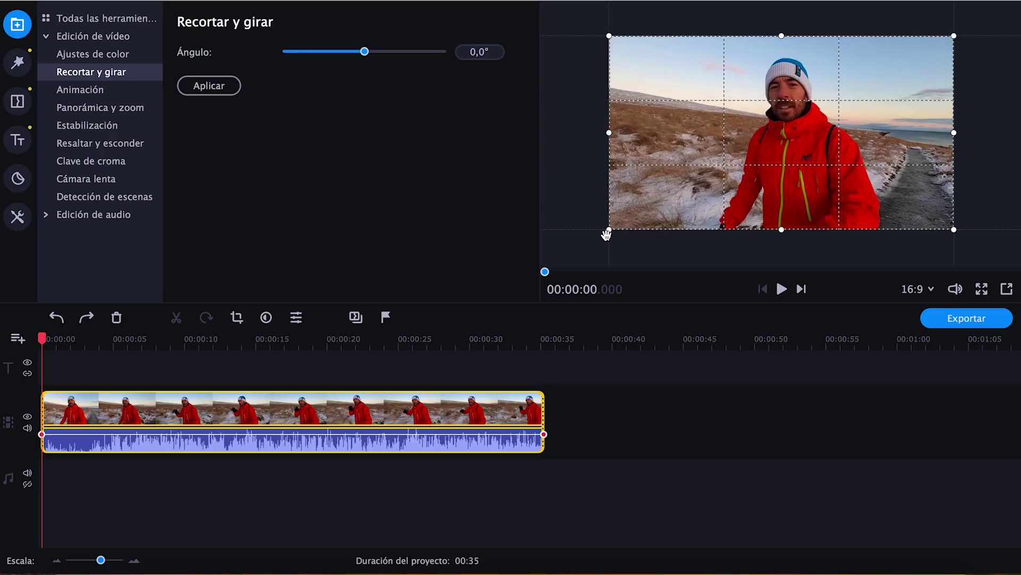
{"action": "left_click_drag", "start_coordinate": [606, 234], "coordinate": [721, 108]}
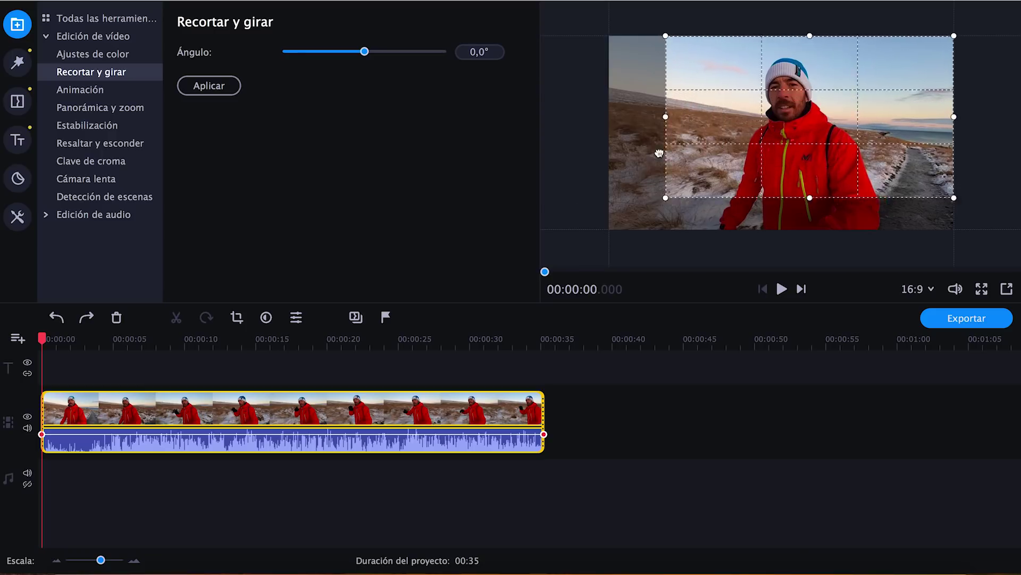
{"action": "left_click_drag", "start_coordinate": [722, 108], "coordinate": [580, 183]}
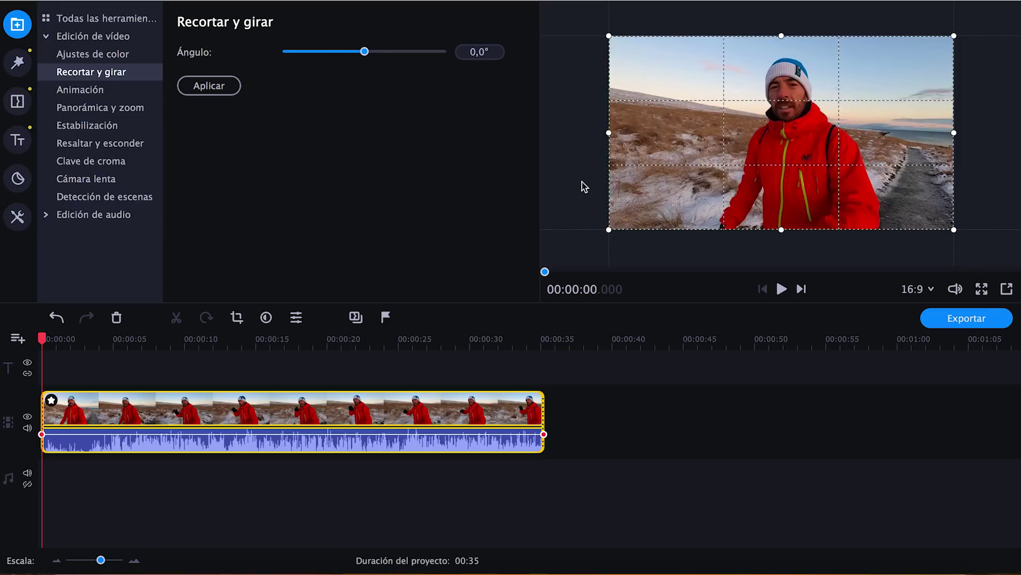
Step: Apply Contraste automático from the colour adjustments and glance at the advanced sliders
{"action": "left_click", "coordinate": [267, 318]}
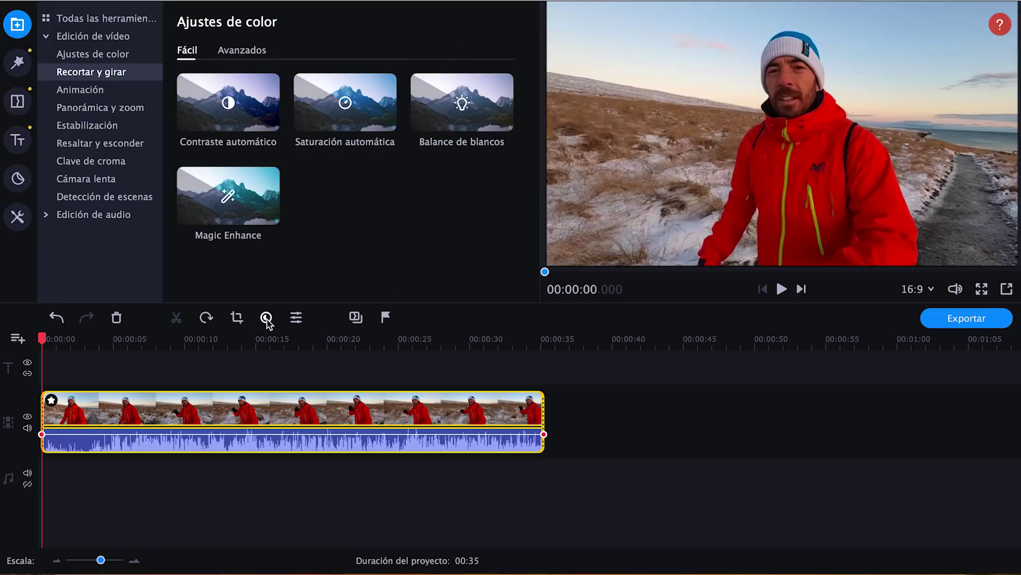
{"action": "left_click", "coordinate": [250, 87]}
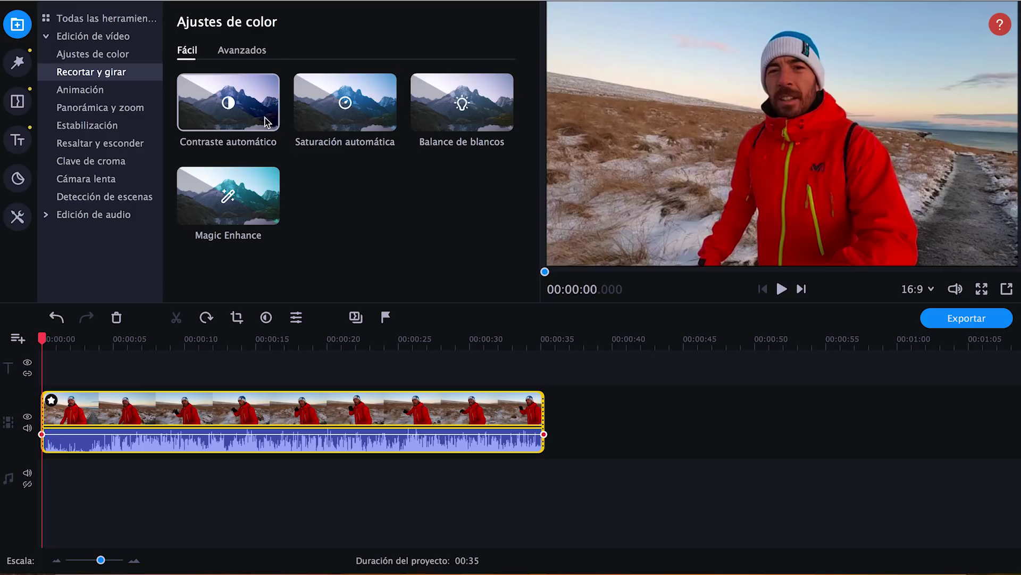
{"action": "left_click", "coordinate": [262, 49]}
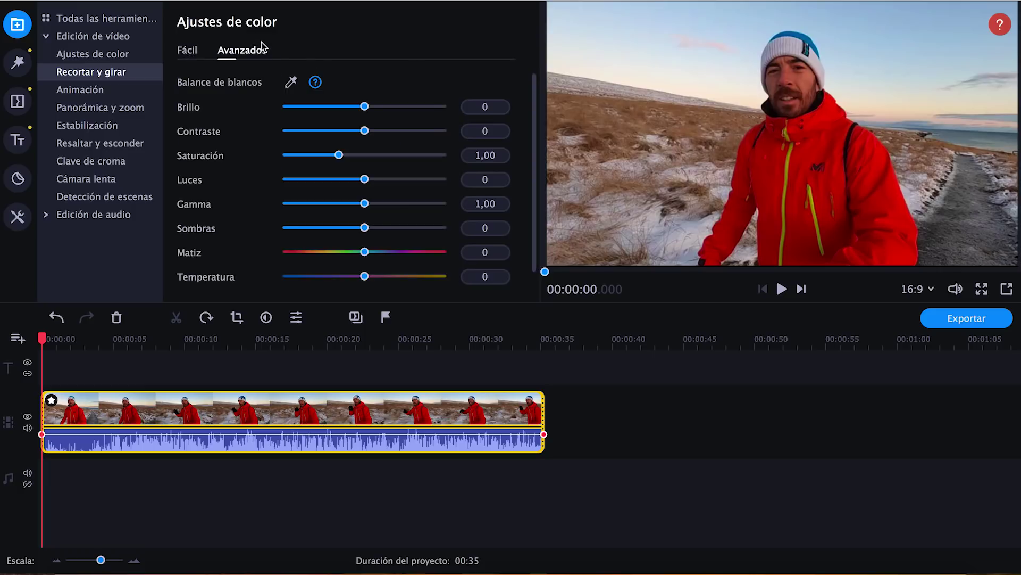
{"action": "left_click", "coordinate": [187, 51]}
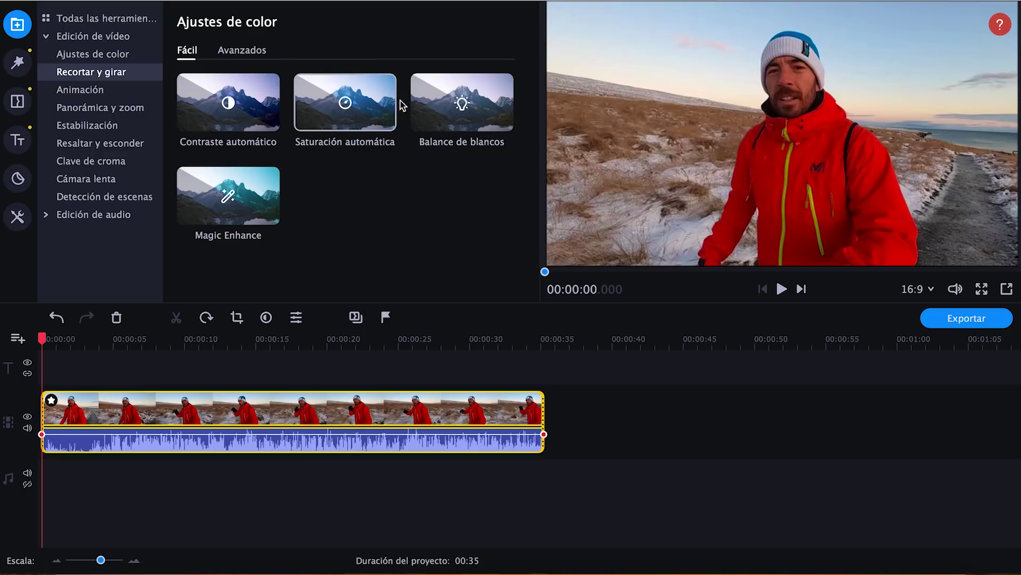
Step: Drag the Balance de blancos preset onto the clip, then undo it from the Edit menu
{"action": "left_click", "coordinate": [450, 106]}
{"action": "left_click_drag", "start_coordinate": [446, 114], "coordinate": [281, 401]}
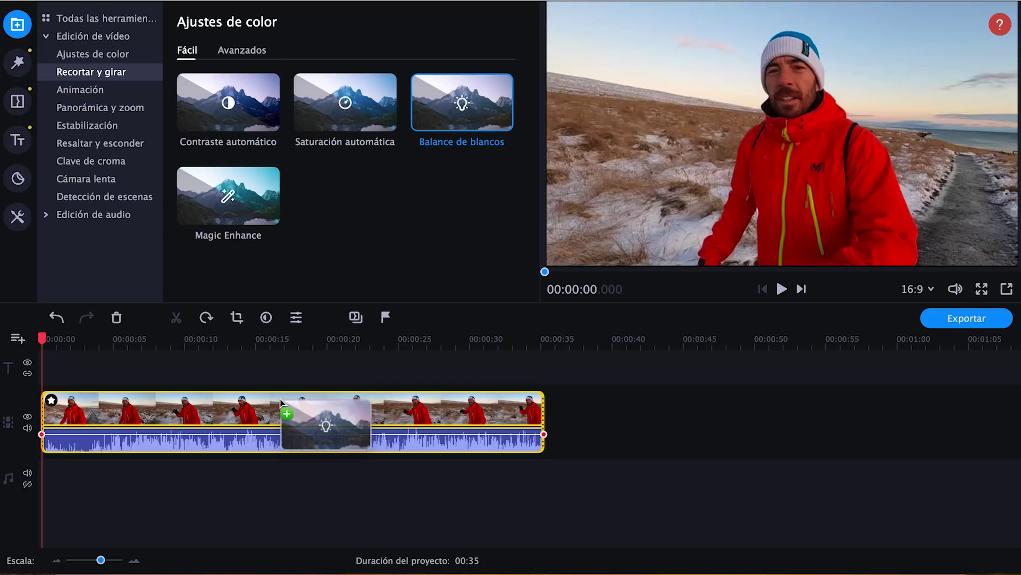
{"action": "left_click_drag", "start_coordinate": [280, 400], "coordinate": [282, 399]}
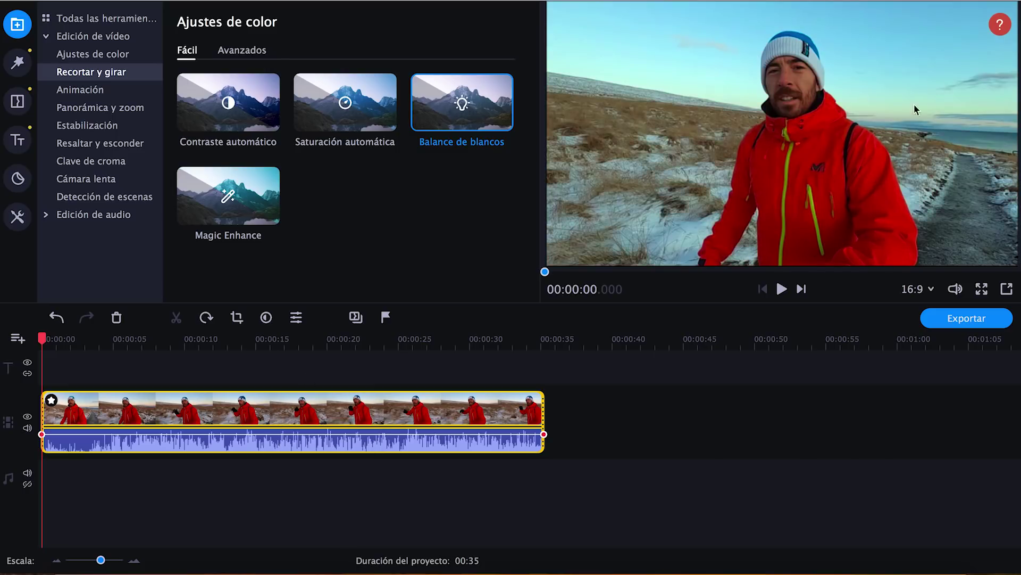
{"action": "left_click", "coordinate": [293, 3]}
{"action": "left_click", "coordinate": [269, 1]}
Step: Open Filtros and follow the ¿Quiere más filtros? tile to the Movavi Effects Store
{"action": "left_click", "coordinate": [17, 63]}
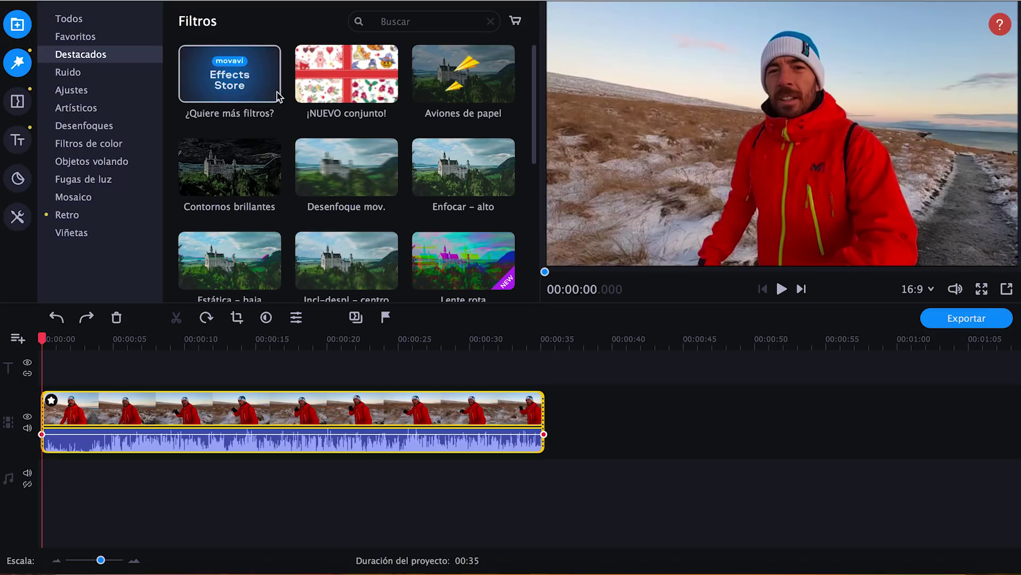
{"action": "left_click", "coordinate": [231, 98]}
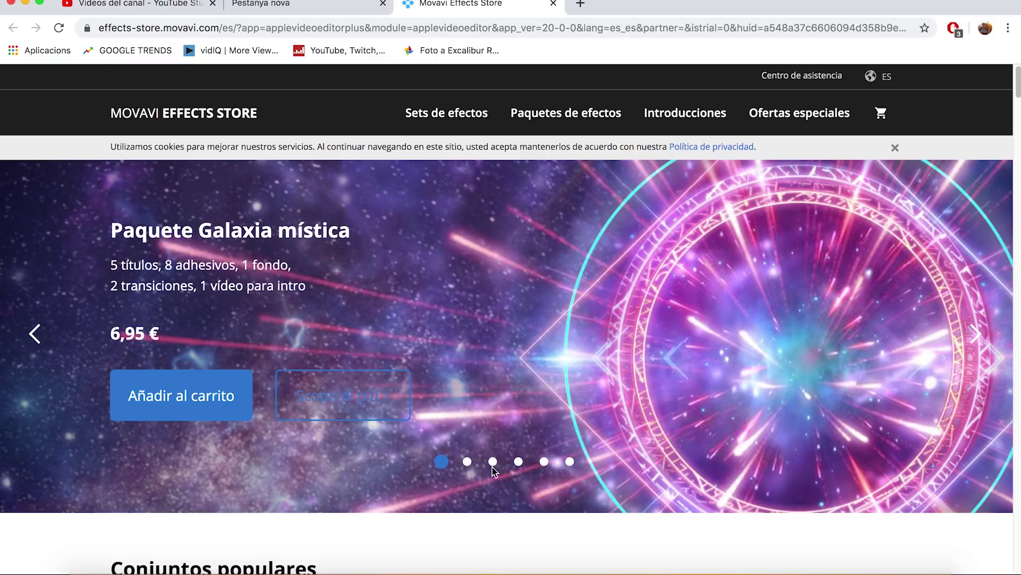
Step: View the Paquete India sagrada and Verduras zombis packs, then close the store tab
{"action": "left_click", "coordinate": [467, 462]}
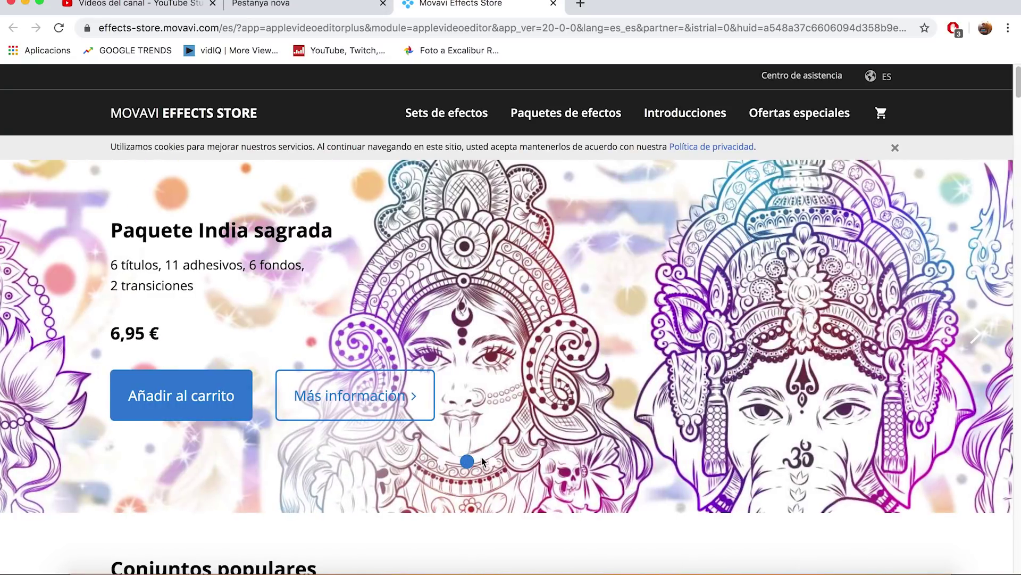
{"action": "left_click", "coordinate": [492, 462]}
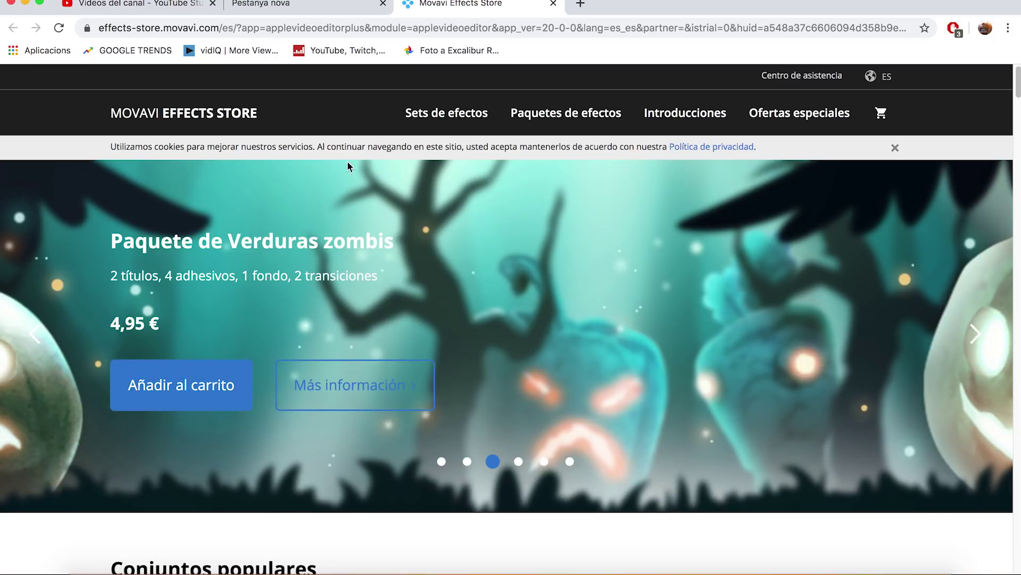
{"action": "left_click", "coordinate": [553, 4]}
Step: Back in the editor, drop Pop art – 4 cuadros onto the clip, then undo it
{"action": "mouse_move", "coordinate": [2, 2]}
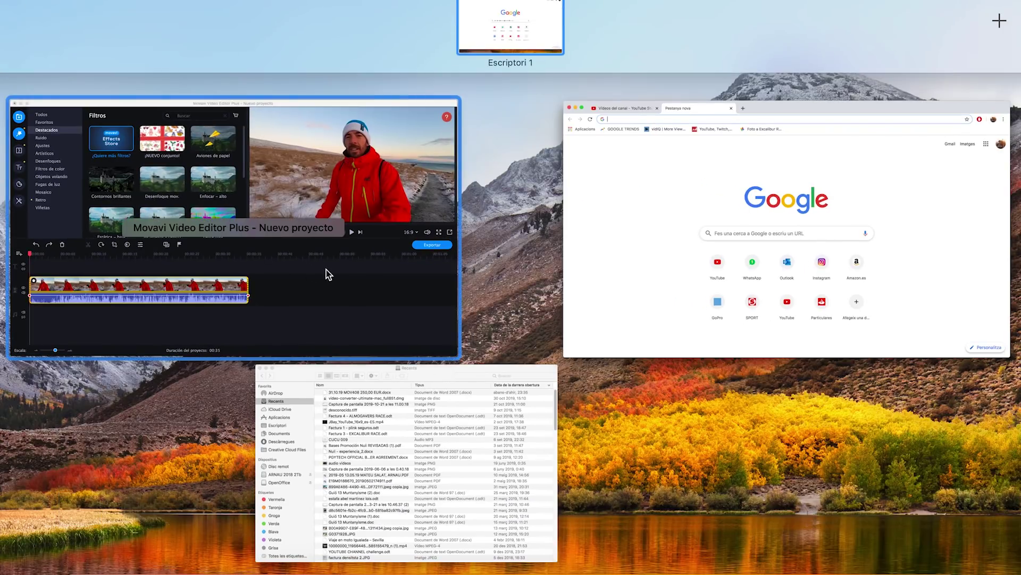
{"action": "left_click", "coordinate": [326, 269]}
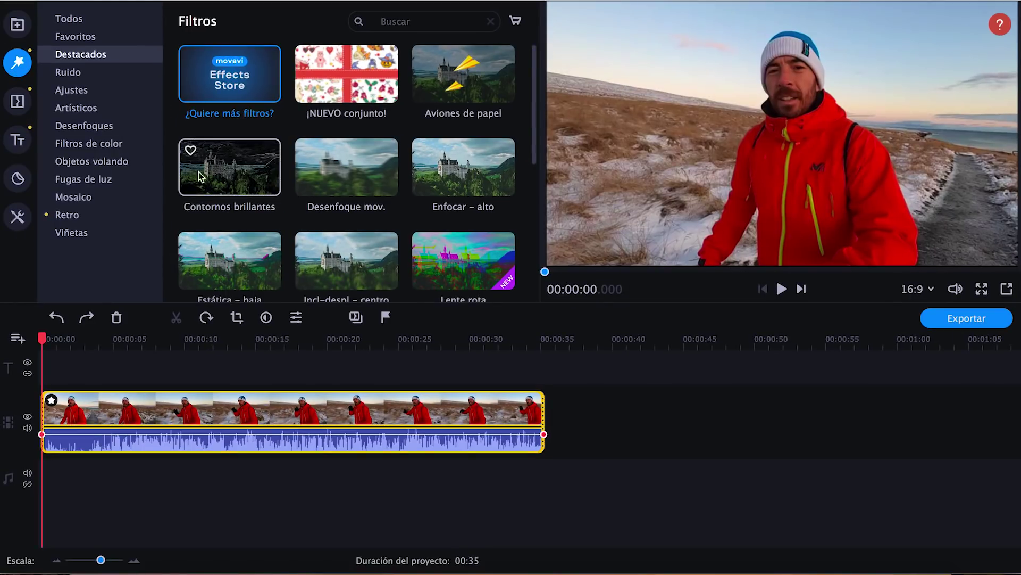
{"action": "scroll", "coordinate": [343, 222], "scroll_direction": "down", "scroll_amount": 2}
{"action": "scroll", "coordinate": [343, 222], "scroll_direction": "down", "scroll_amount": 3}
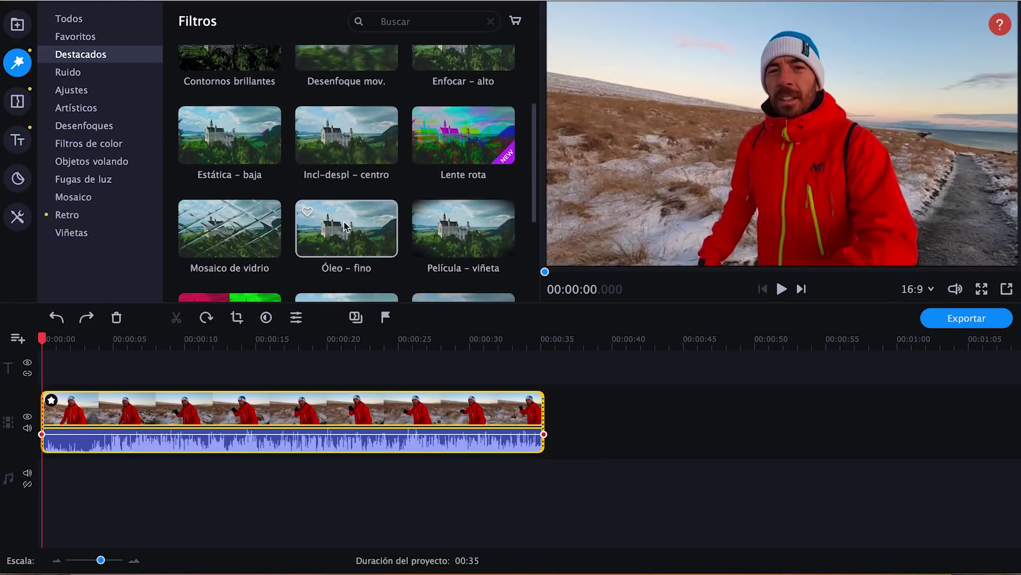
{"action": "scroll", "coordinate": [343, 221], "scroll_direction": "down", "scroll_amount": 2}
{"action": "scroll", "coordinate": [344, 222], "scroll_direction": "down", "scroll_amount": 2}
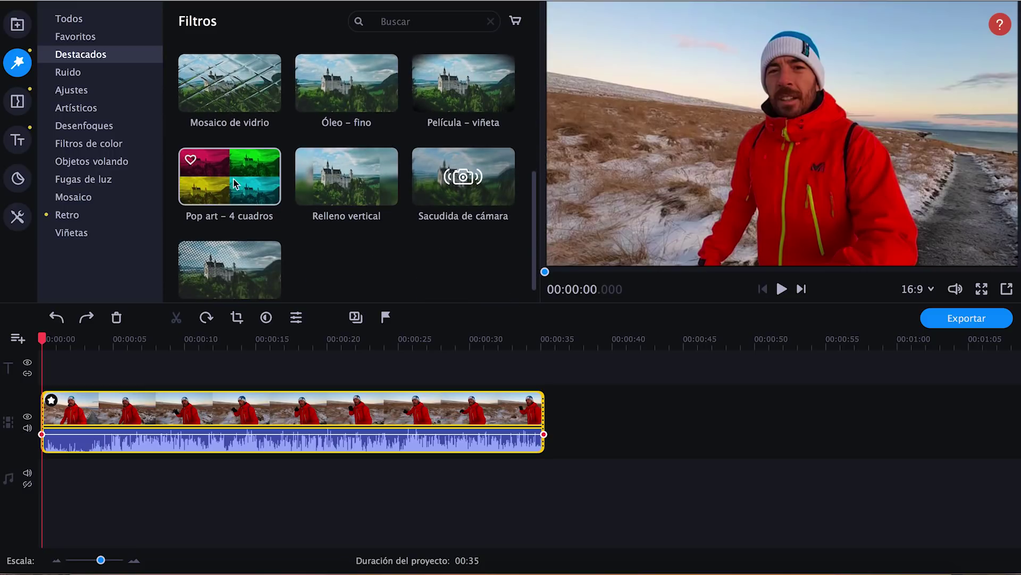
{"action": "left_click_drag", "start_coordinate": [233, 183], "coordinate": [231, 405]}
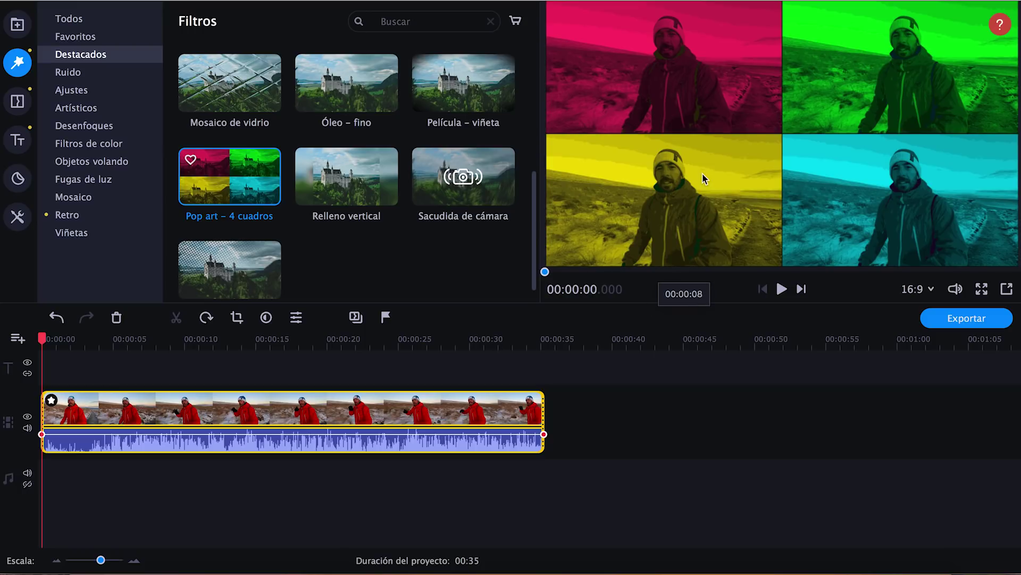
{"action": "left_click", "coordinate": [263, 1]}
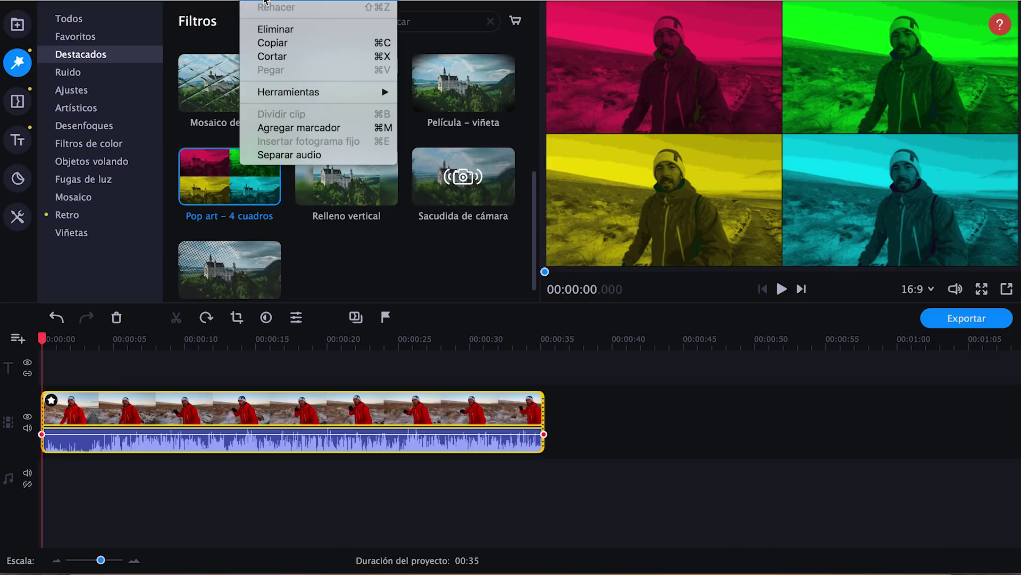
{"action": "left_click", "coordinate": [265, 1]}
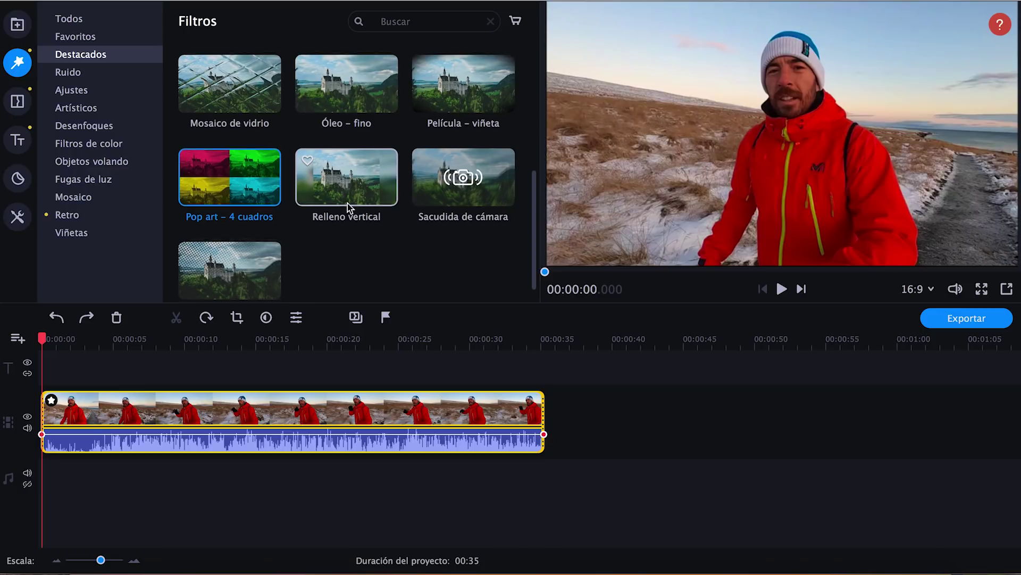
Step: Apply Sacudida de cámara to the clip, play a preview, then undo it with Cmd+Z
{"action": "scroll", "coordinate": [347, 203], "scroll_direction": "up", "scroll_amount": 1}
{"action": "left_click", "coordinate": [471, 219]}
{"action": "left_click_drag", "start_coordinate": [471, 220], "coordinate": [302, 404]}
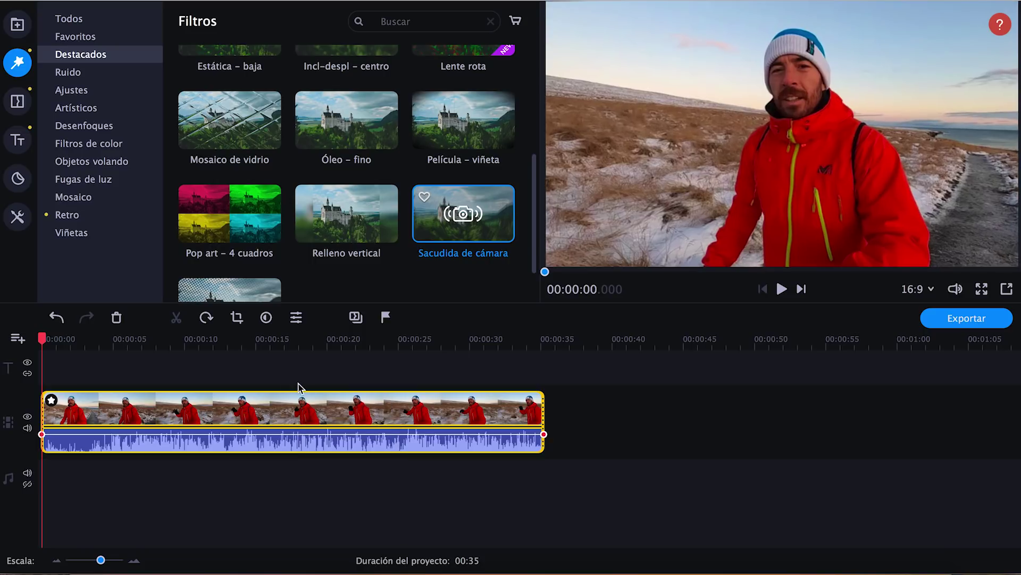
{"action": "key", "text": "space"}
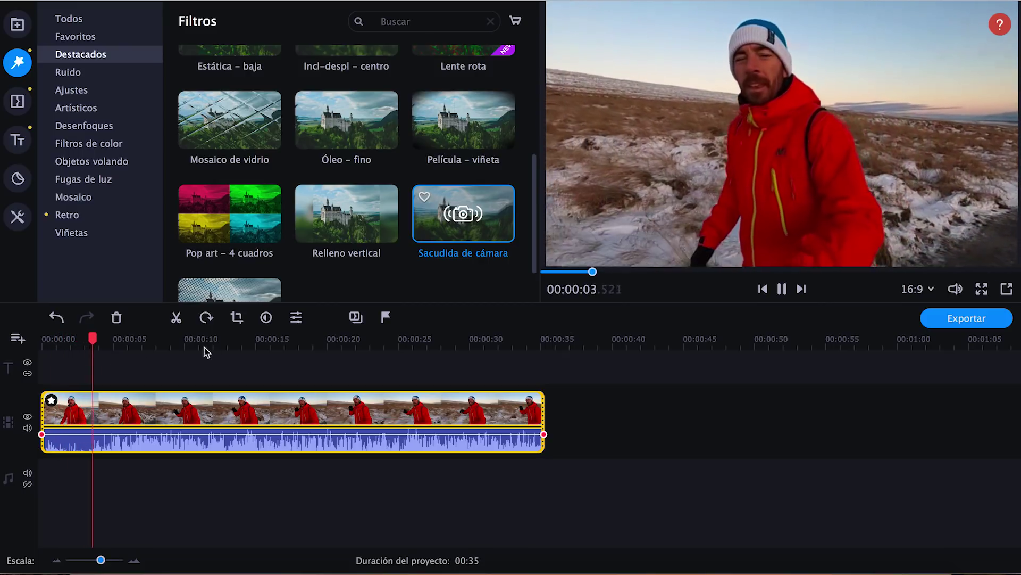
{"action": "key", "text": "space"}
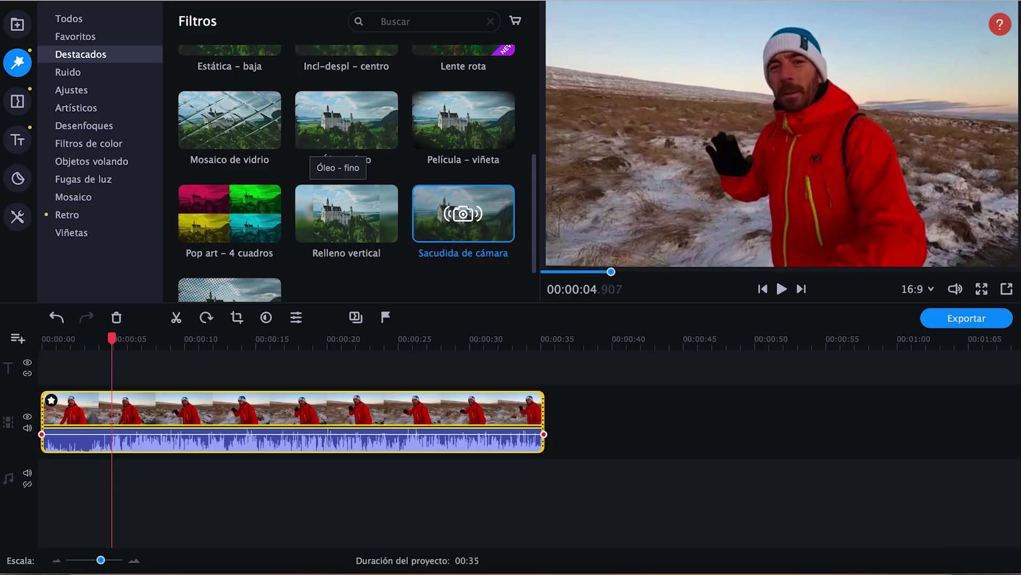
{"action": "left_click", "coordinate": [250, 1]}
{"action": "key", "text": "super+z"}
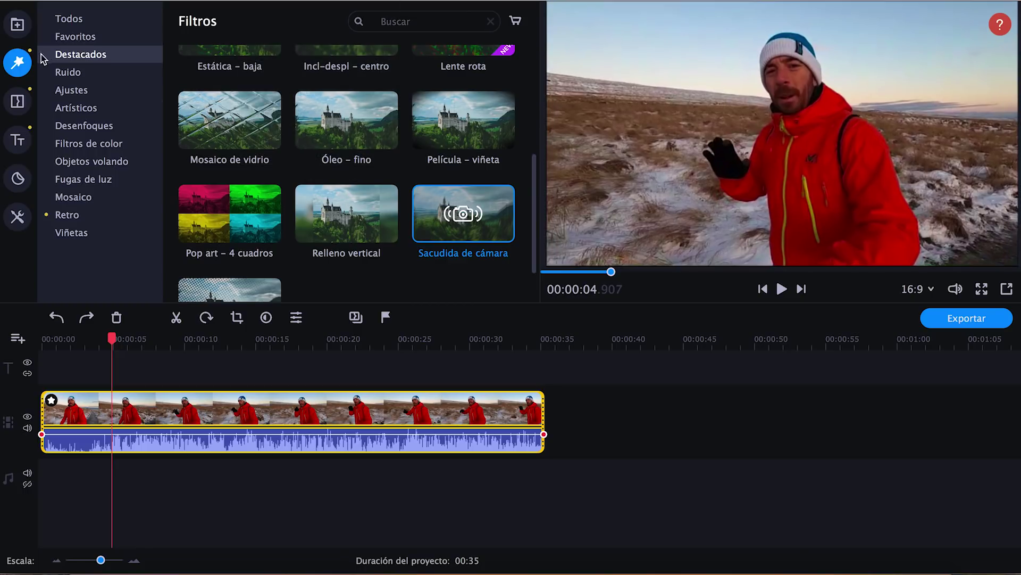
Step: Browse the Ruido, Ajustes, Artísticos and Desenfoques filter categories, ending on Filtros de color
{"action": "left_click", "coordinate": [74, 73]}
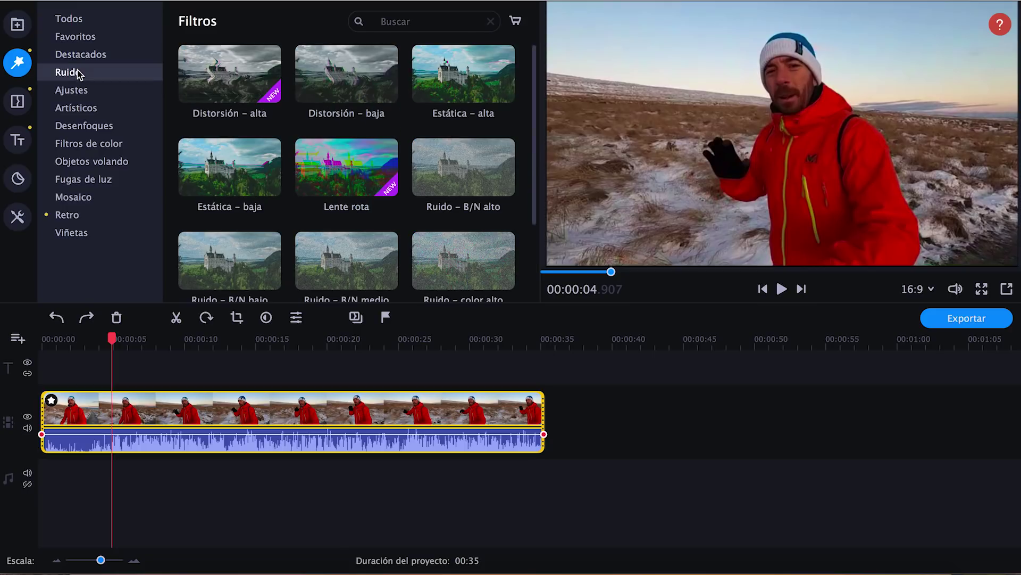
{"action": "left_click", "coordinate": [85, 92]}
{"action": "left_click", "coordinate": [88, 108]}
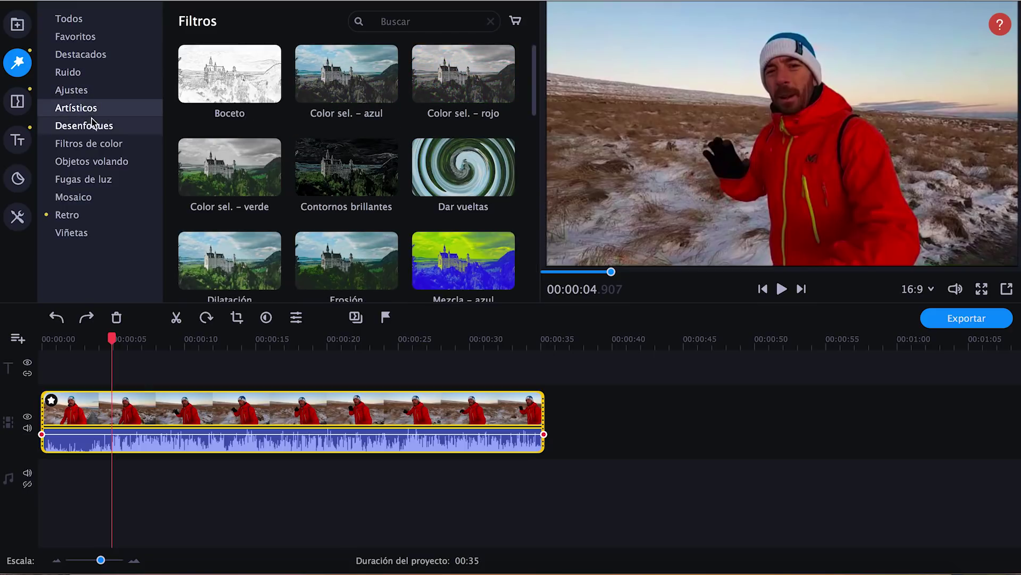
{"action": "left_click", "coordinate": [92, 127]}
{"action": "left_click", "coordinate": [99, 145]}
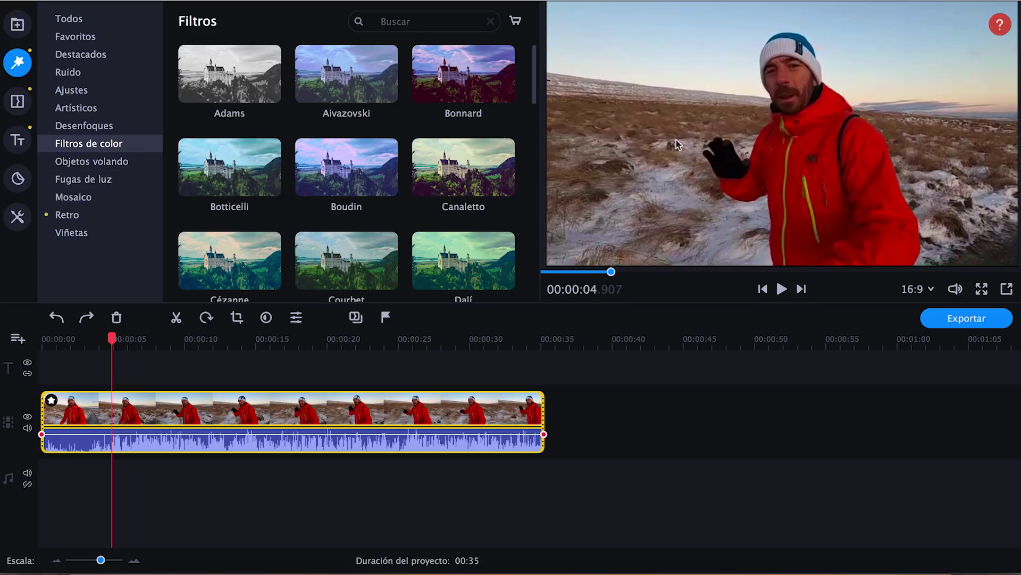
Step: Drop Boudin, then Bonnard onto the clip, and undo both from the Edit menu
{"action": "left_click_drag", "start_coordinate": [361, 170], "coordinate": [307, 414]}
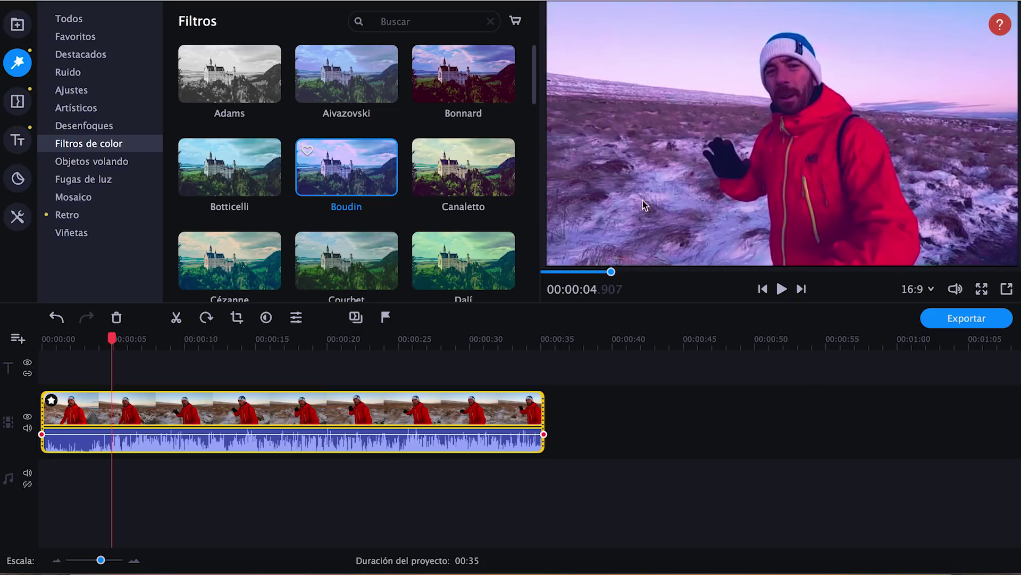
{"action": "left_click_drag", "start_coordinate": [452, 95], "coordinate": [335, 405]}
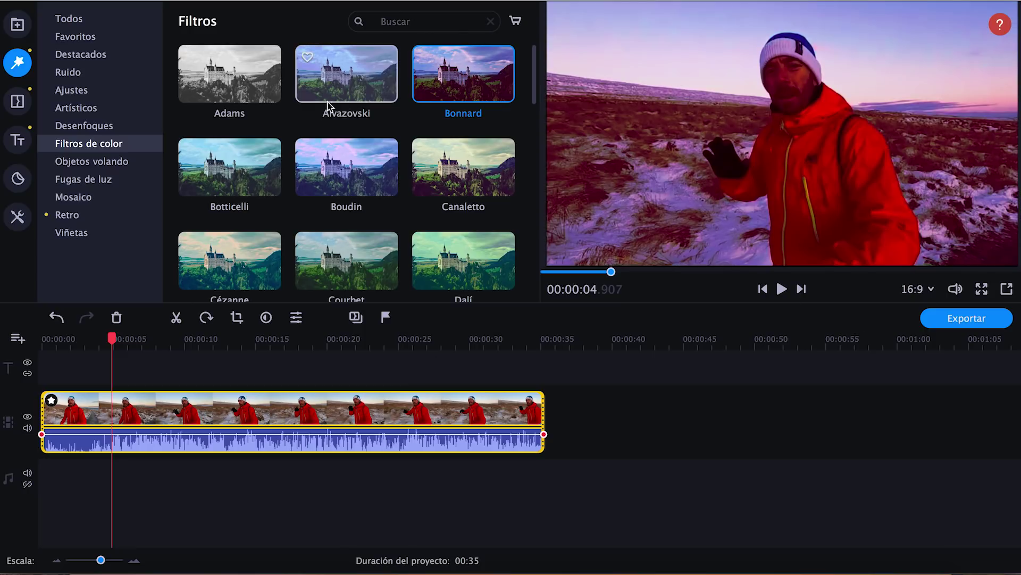
{"action": "left_click", "coordinate": [262, 2]}
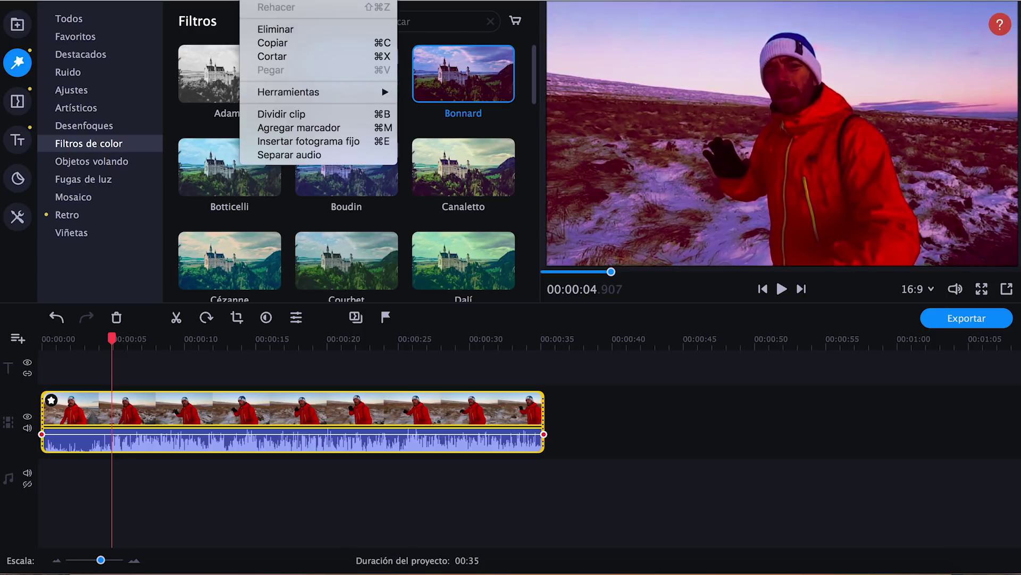
{"action": "left_click", "coordinate": [261, 1]}
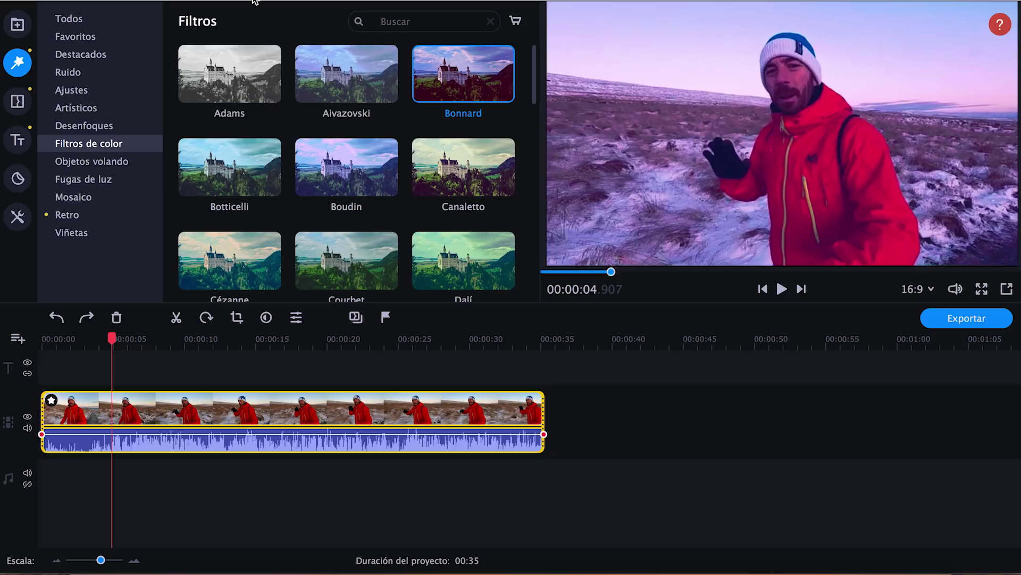
{"action": "left_click", "coordinate": [263, 1]}
{"action": "left_click", "coordinate": [264, 2]}
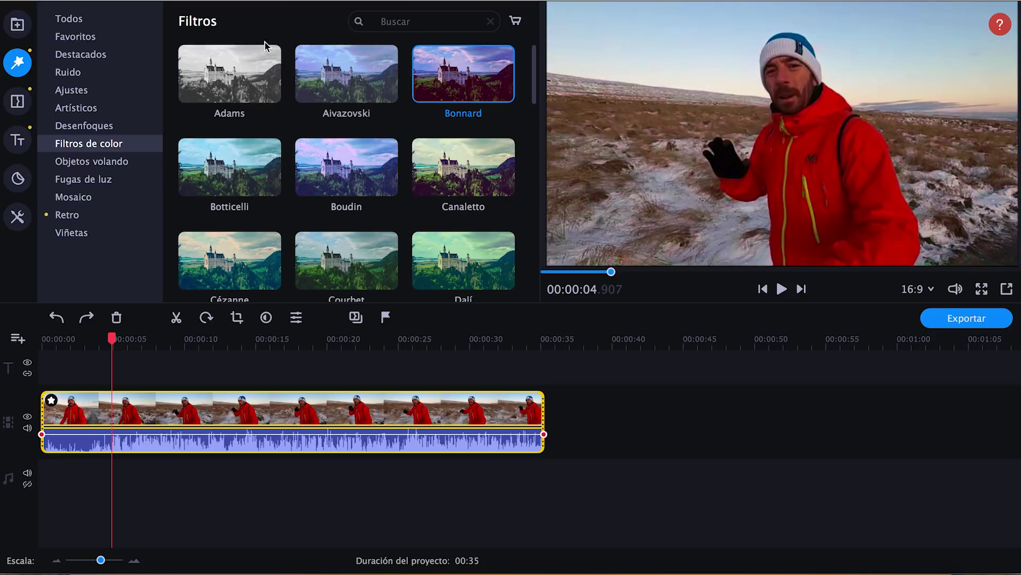
Step: With the Transitions library open, split GH010577.MP4 at the 00:00:10 playhead position
{"action": "left_click", "coordinate": [17, 104]}
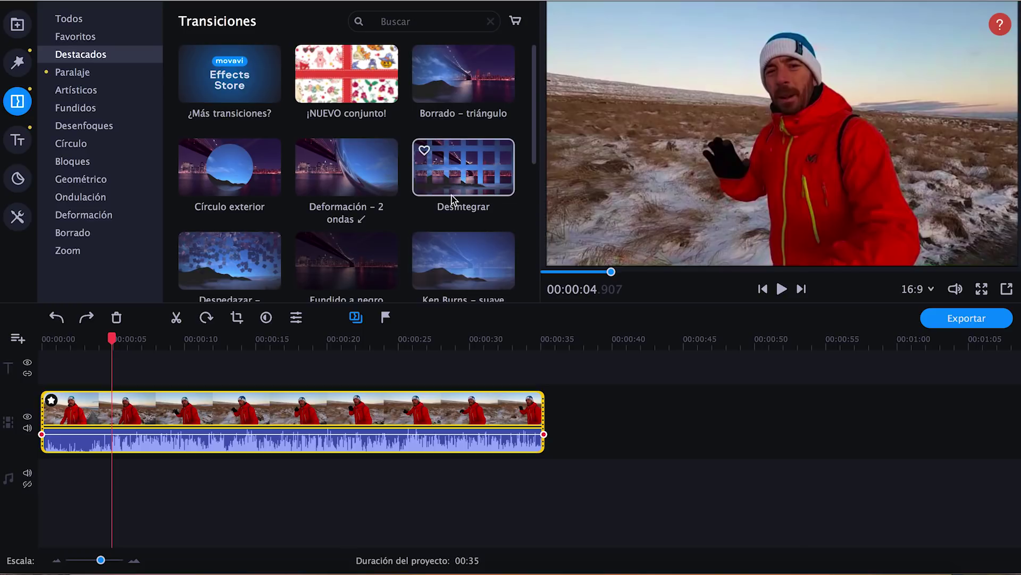
{"action": "scroll", "coordinate": [451, 195], "scroll_direction": "down", "scroll_amount": 3}
{"action": "scroll", "coordinate": [451, 197], "scroll_direction": "down", "scroll_amount": 3}
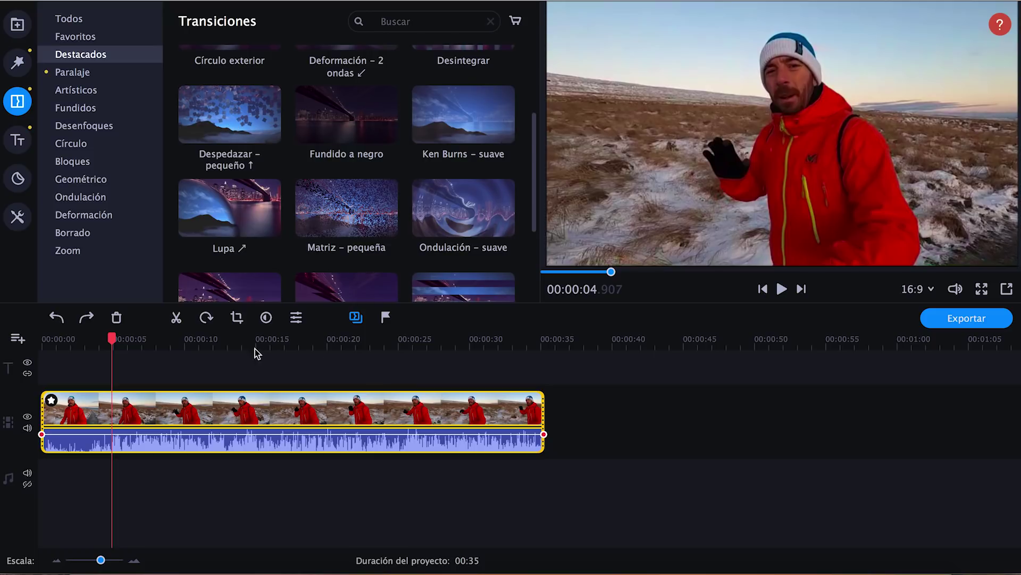
{"action": "left_click_drag", "start_coordinate": [115, 338], "coordinate": [185, 338]}
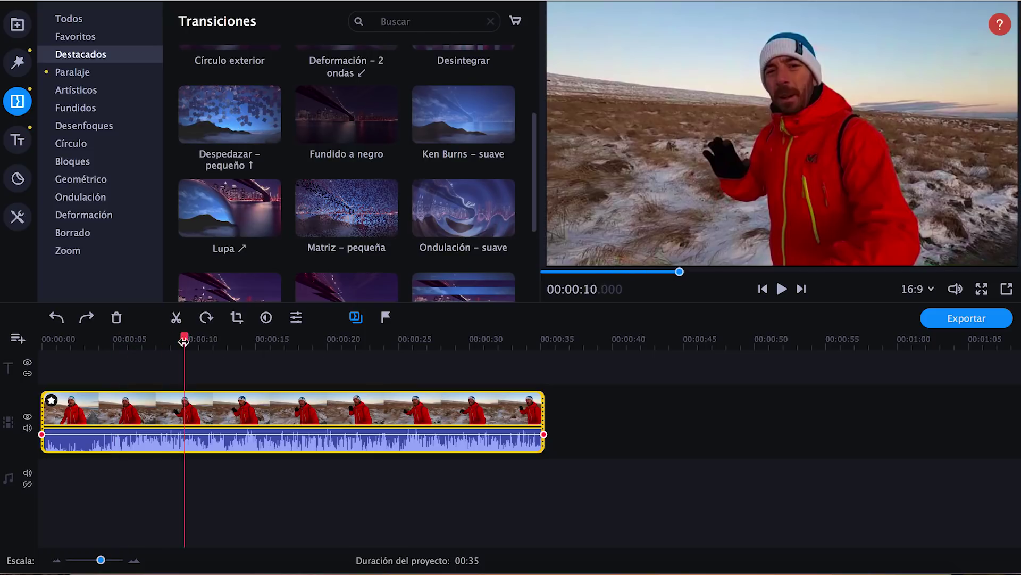
{"action": "left_click", "coordinate": [176, 318]}
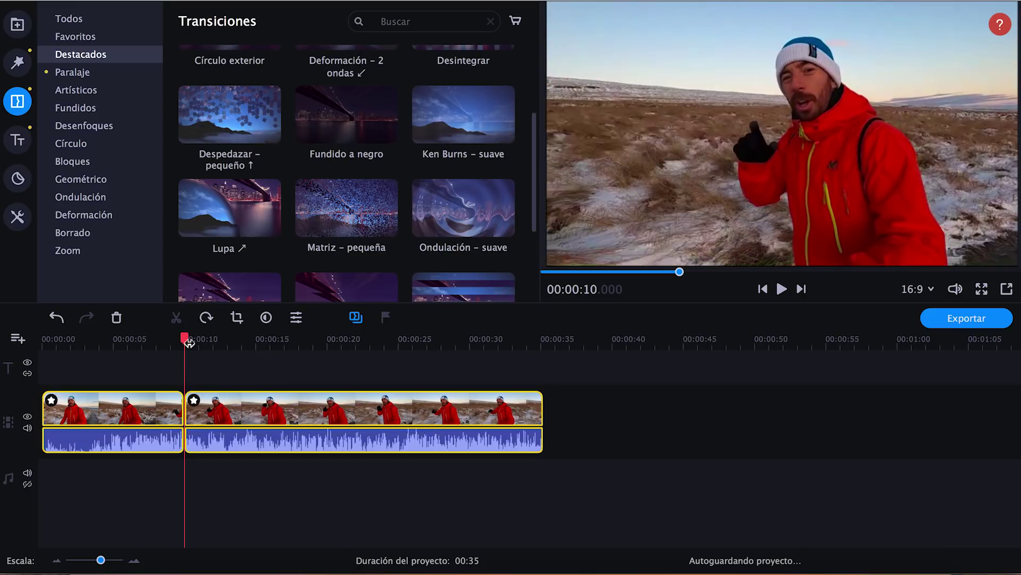
Step: Add Matriz – pequeña at the cut, replace it with Ondulación – suave, and preview it
{"action": "left_click_drag", "start_coordinate": [350, 219], "coordinate": [170, 413]}
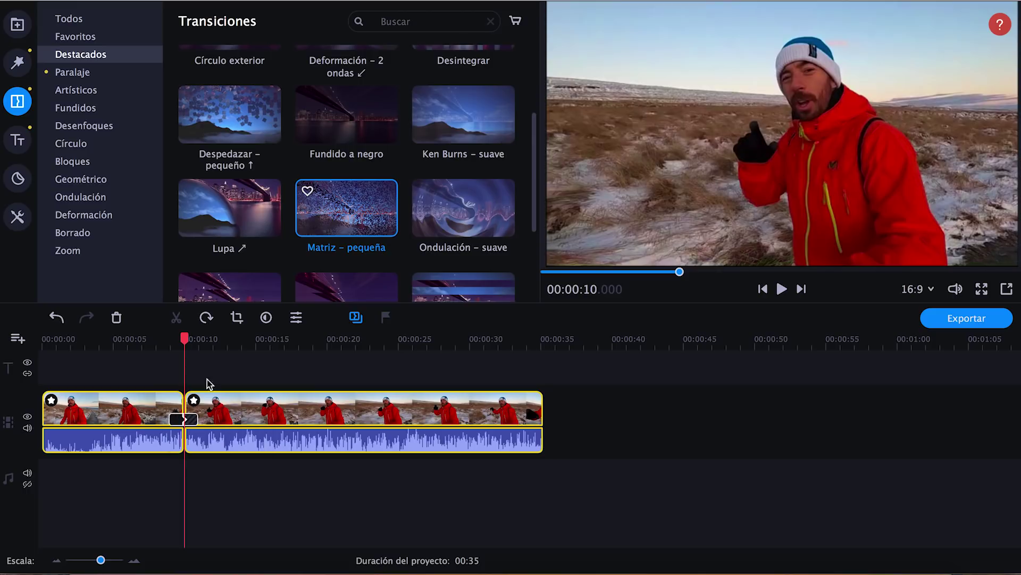
{"action": "left_click_drag", "start_coordinate": [183, 336], "coordinate": [154, 339]}
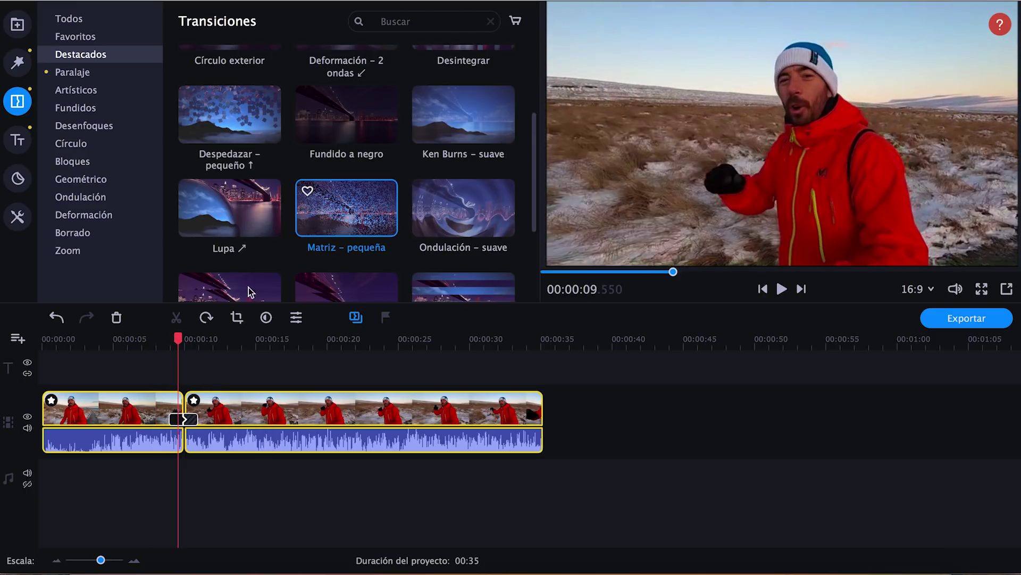
{"action": "left_click_drag", "start_coordinate": [456, 209], "coordinate": [183, 412]}
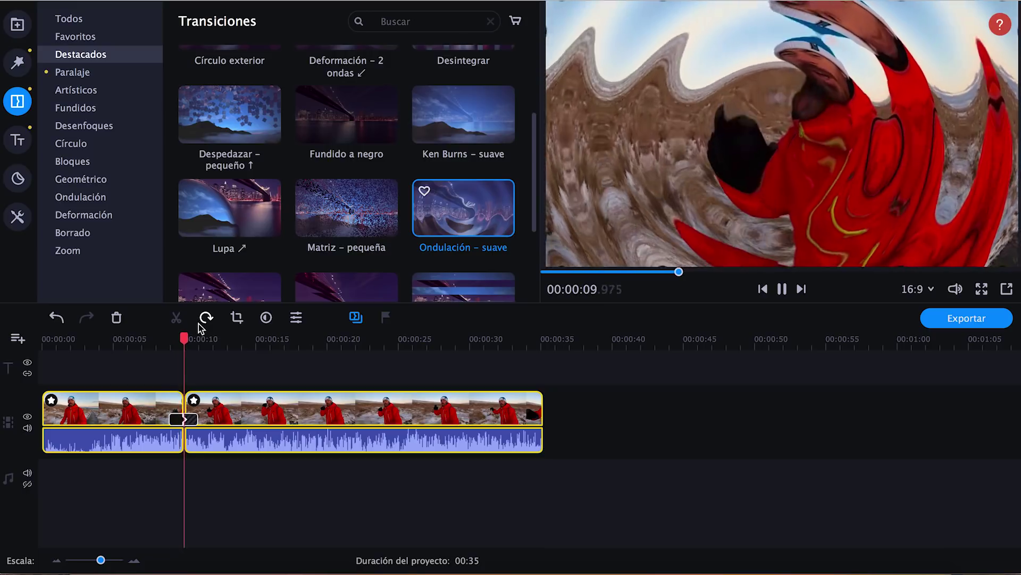
{"action": "key", "text": "space"}
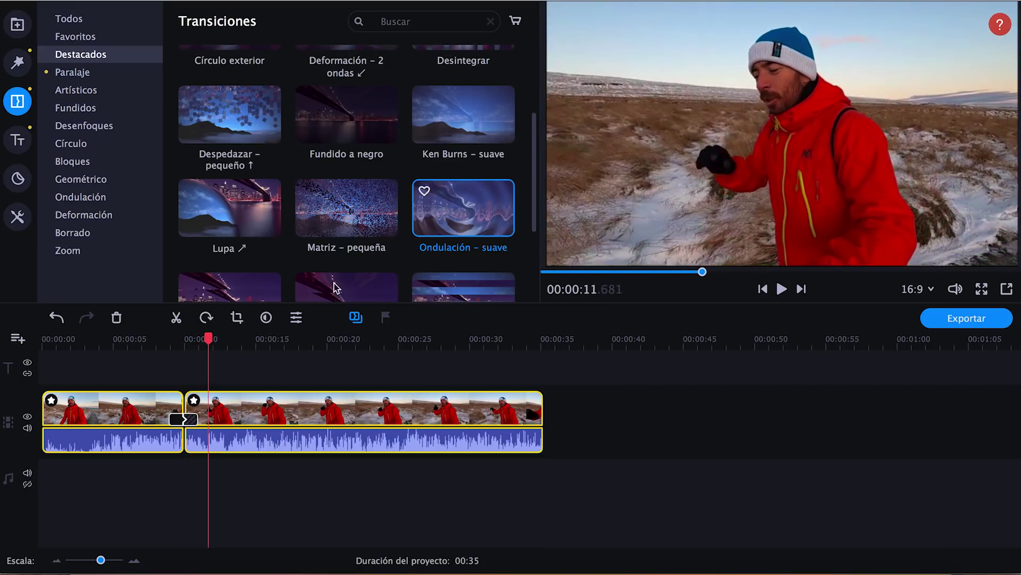
{"action": "scroll", "coordinate": [355, 220], "scroll_direction": "down", "scroll_amount": 5}
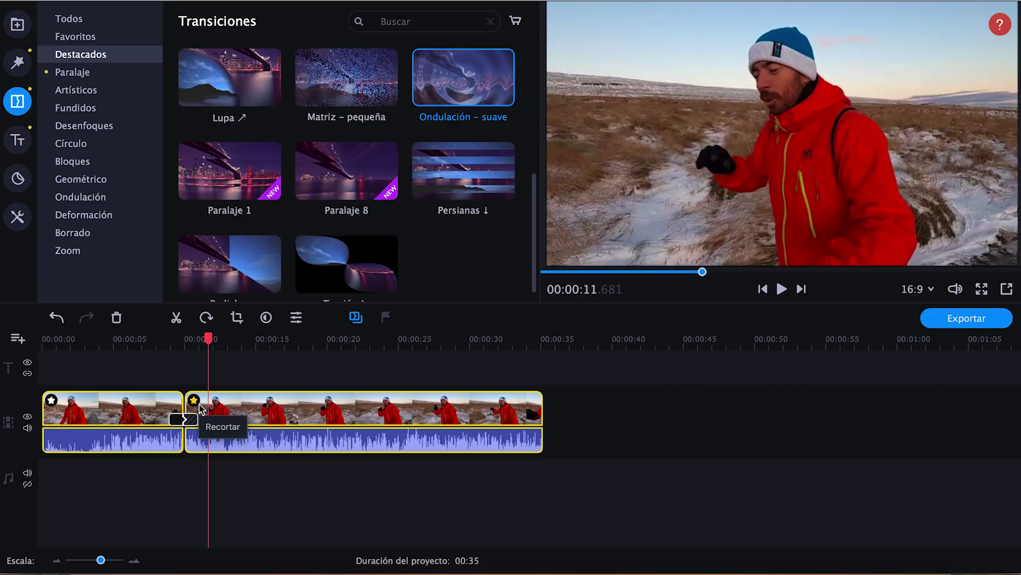
Step: Preview Cinta 2 in the Títulos library and place it at the timeline start
{"action": "left_click", "coordinate": [20, 140]}
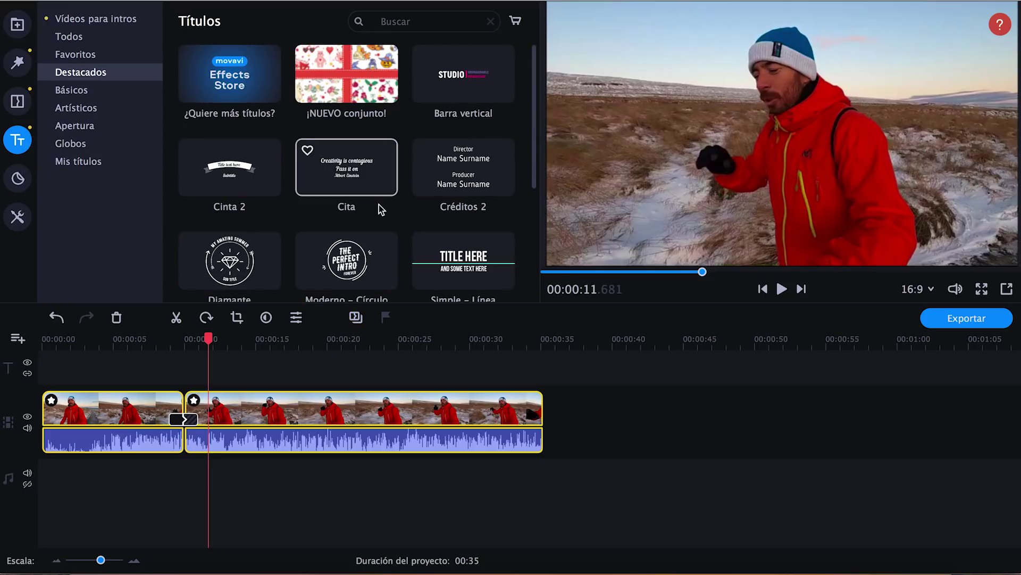
{"action": "scroll", "coordinate": [373, 207], "scroll_direction": "down", "scroll_amount": 2}
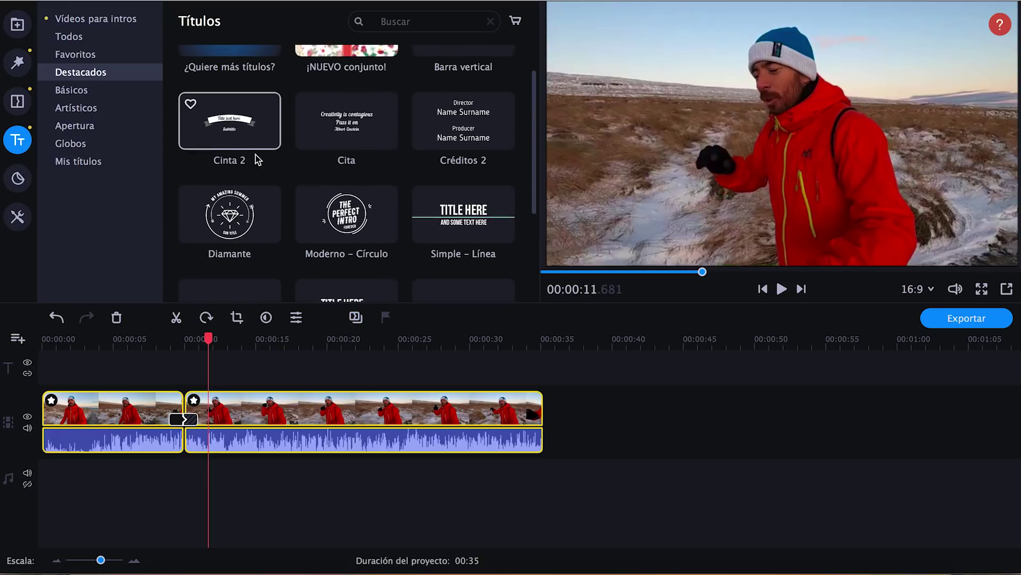
{"action": "scroll", "coordinate": [250, 154], "scroll_direction": "up", "scroll_amount": 2}
{"action": "left_click", "coordinate": [233, 153]}
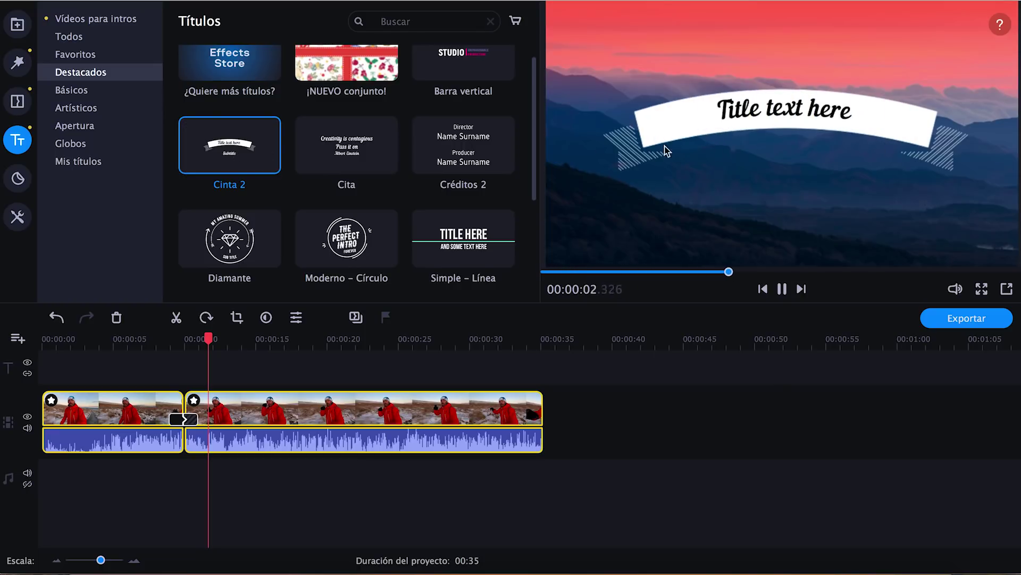
{"action": "mouse_move", "coordinate": [221, 166]}
{"action": "left_mouse_down"}
{"action": "mouse_move", "coordinate": [57, 377]}
{"action": "mouse_move", "coordinate": [109, 370]}
{"action": "left_mouse_up"}
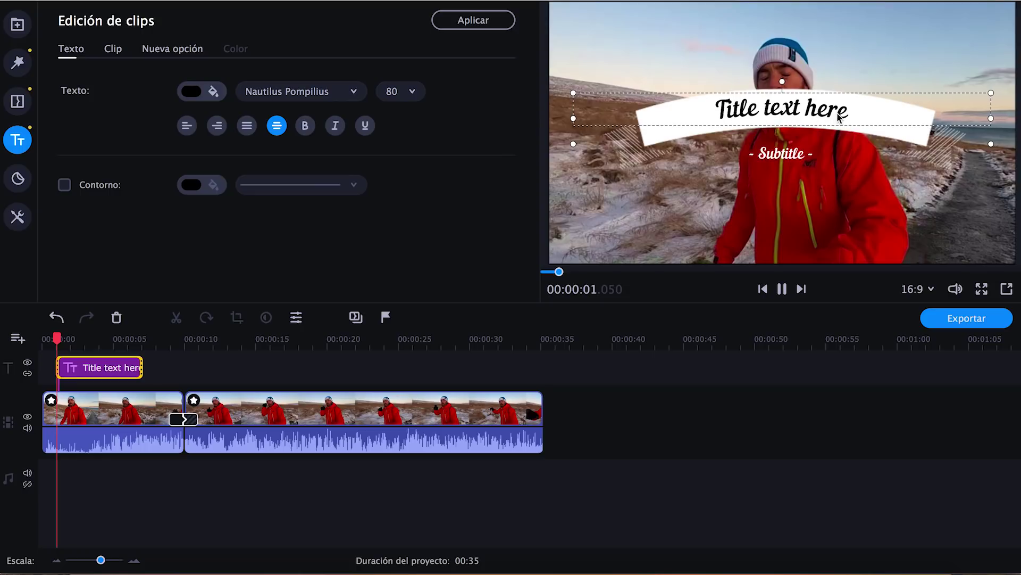
Step: Replace the ribbon's main title placeholder with the presenter's name
{"action": "double_click", "coordinate": [777, 110]}
{"action": "key", "text": "Right"}
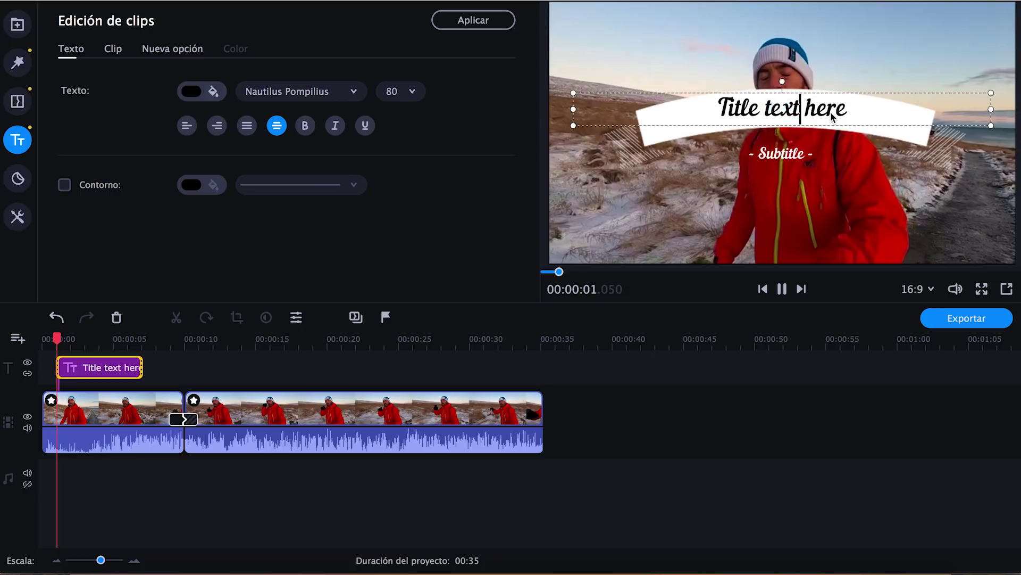
{"action": "key", "text": "Right"}
{"action": "key", "text": "BackSpace"}
{"action": "key", "text": "BackSpace"}
{"action": "key", "text": "BackSpace"}
{"action": "key", "text": "BackSpace"}
{"action": "key", "text": "BackSpace"}
{"action": "key", "text": "BackSpace"}
{"action": "key", "text": "BackSpace"}
{"action": "key", "text": "BackSpace"}
{"action": "key", "text": "BackSpace"}
{"action": "key", "text": "BackSpace"}
{"action": "key", "text": "BackSpace"}
{"action": "key", "text": "BackSpace"}
{"action": "key", "text": "BackSpace"}
{"action": "key", "text": "BackSpace"}
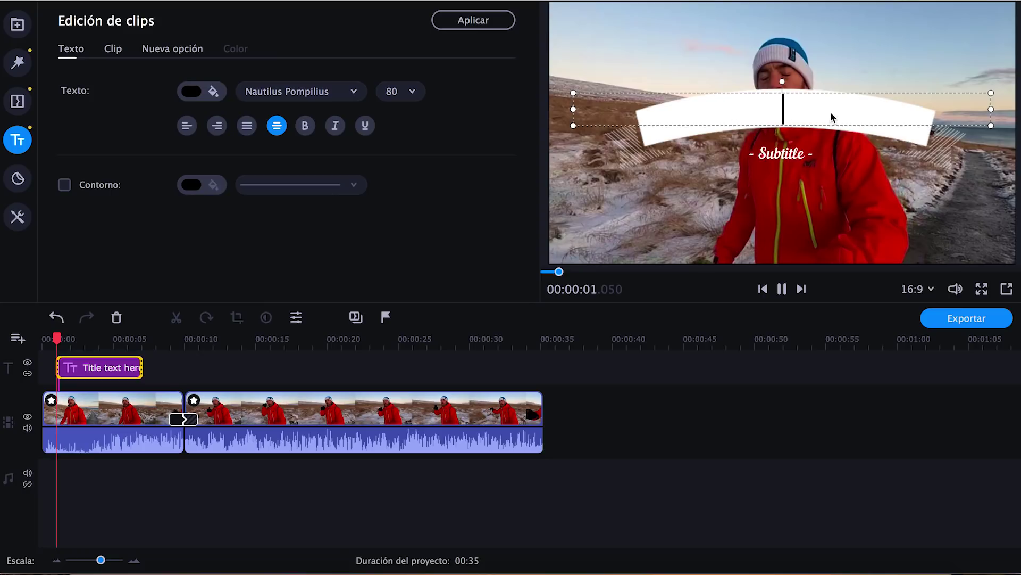
{"action": "type", "text": "Willy Foxx"}
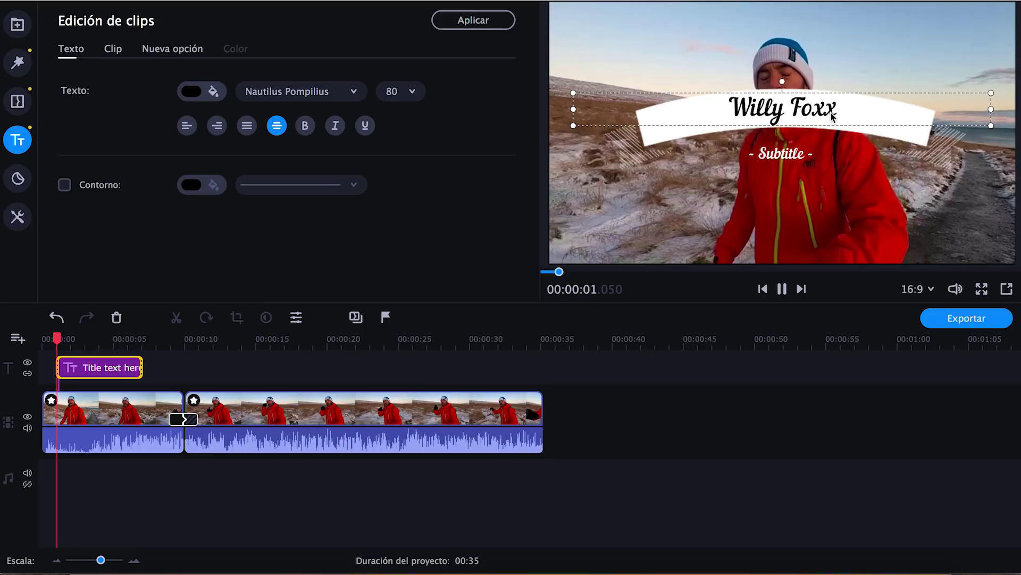
Step: Change the subtitle to 'en ISLANDIA', moving the closing dash onto its own line
{"action": "left_click", "coordinate": [809, 157]}
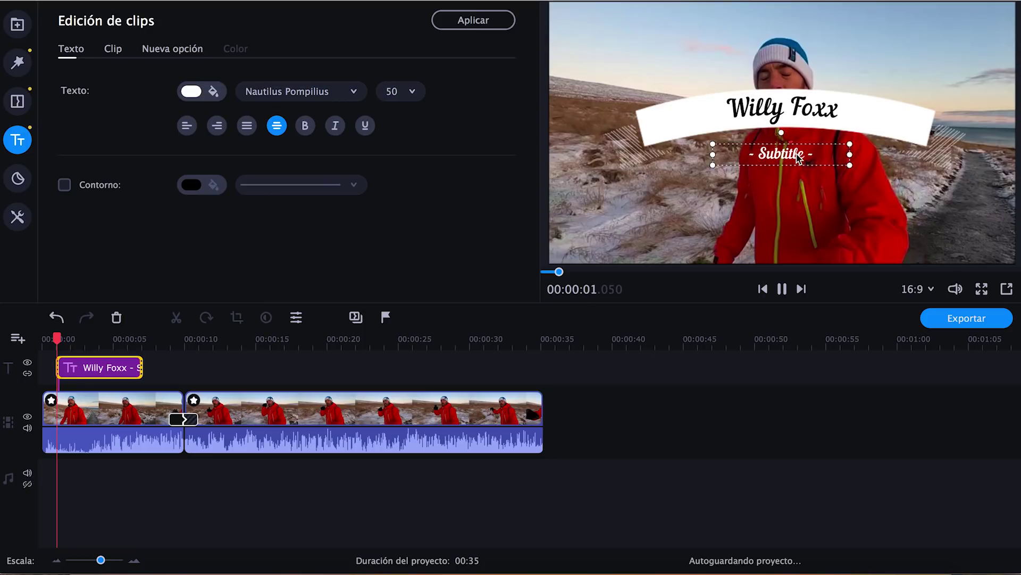
{"action": "double_click", "coordinate": [811, 157]}
{"action": "type", "text": "en ISLANDIA"}
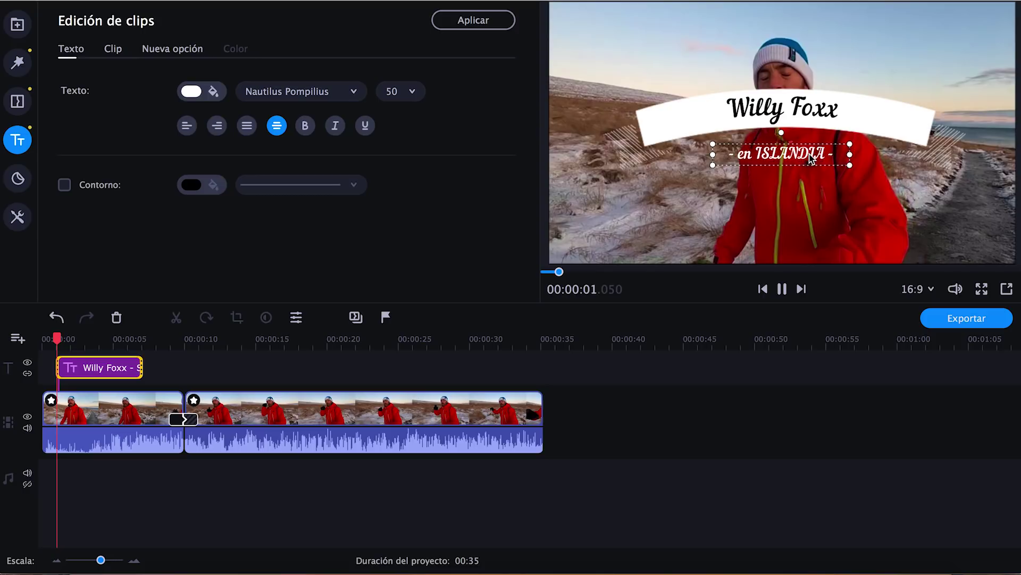
{"action": "key", "text": "Return"}
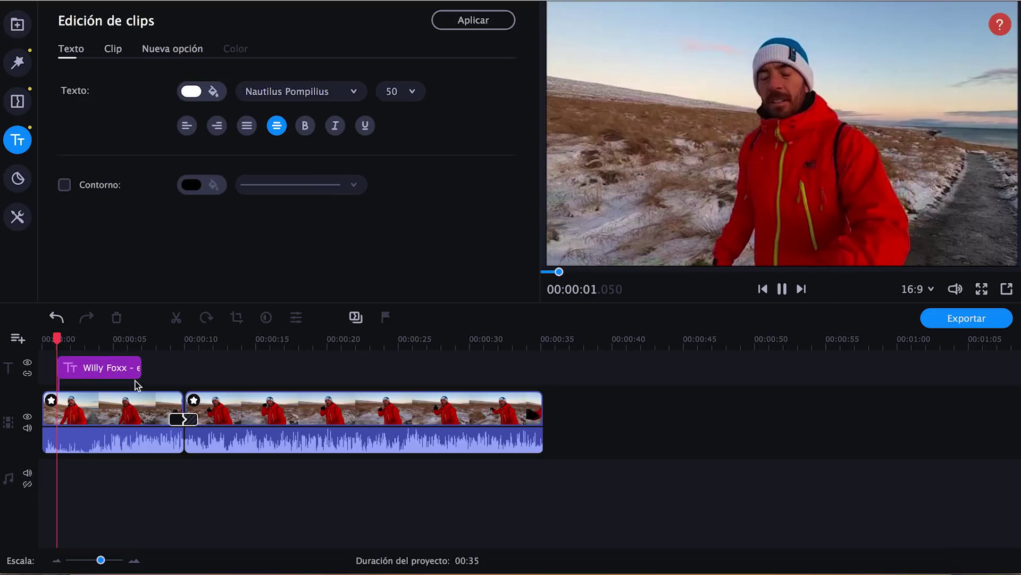
Step: Play the titled opening from 0:00 and pause it
{"action": "left_click_drag", "start_coordinate": [53, 335], "coordinate": [29, 348]}
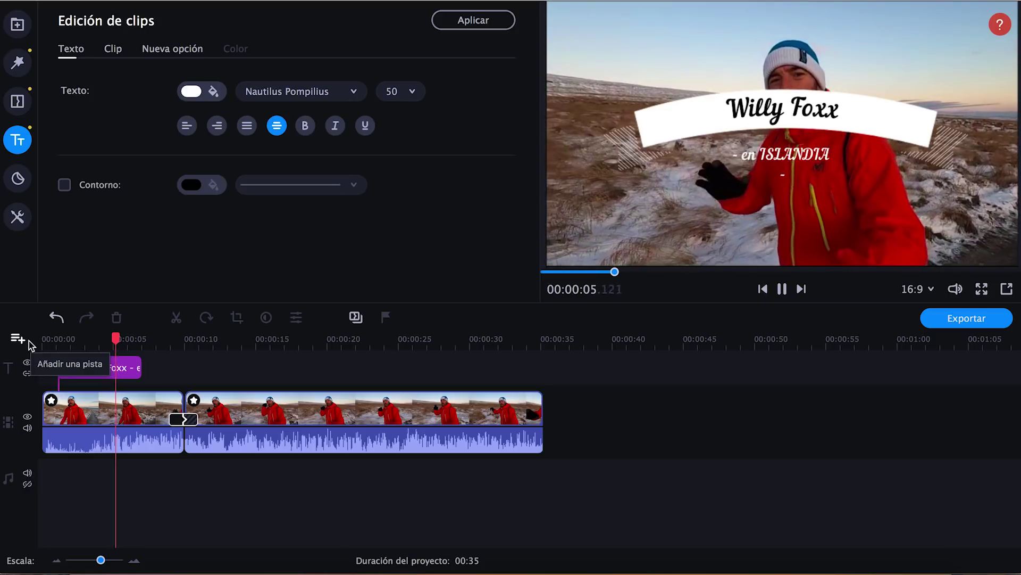
{"action": "key", "text": "space"}
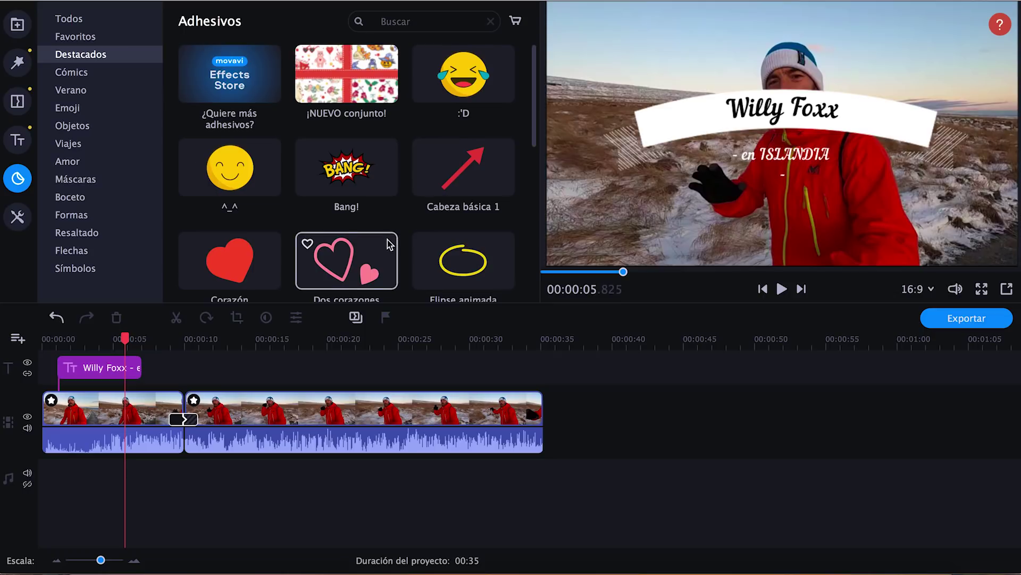
Step: Drop the Bang! sticker onto the timeline at about the 17-second mark
{"action": "scroll", "coordinate": [396, 244], "scroll_direction": "down", "scroll_amount": 3}
{"action": "scroll", "coordinate": [343, 141], "scroll_direction": "up", "scroll_amount": 2}
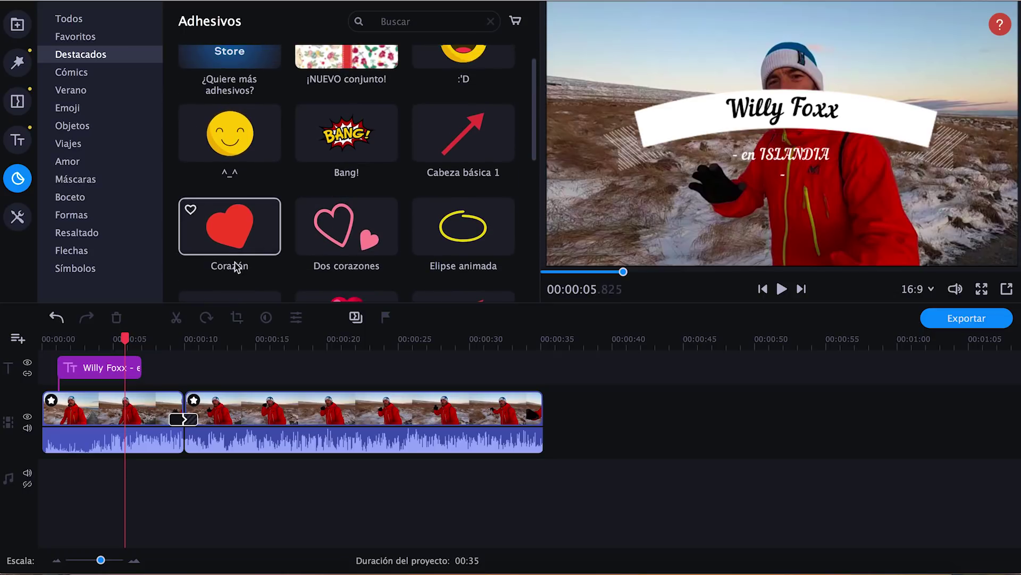
{"action": "left_click_drag", "start_coordinate": [125, 339], "coordinate": [293, 338]}
{"action": "left_click_drag", "start_coordinate": [359, 116], "coordinate": [306, 367]}
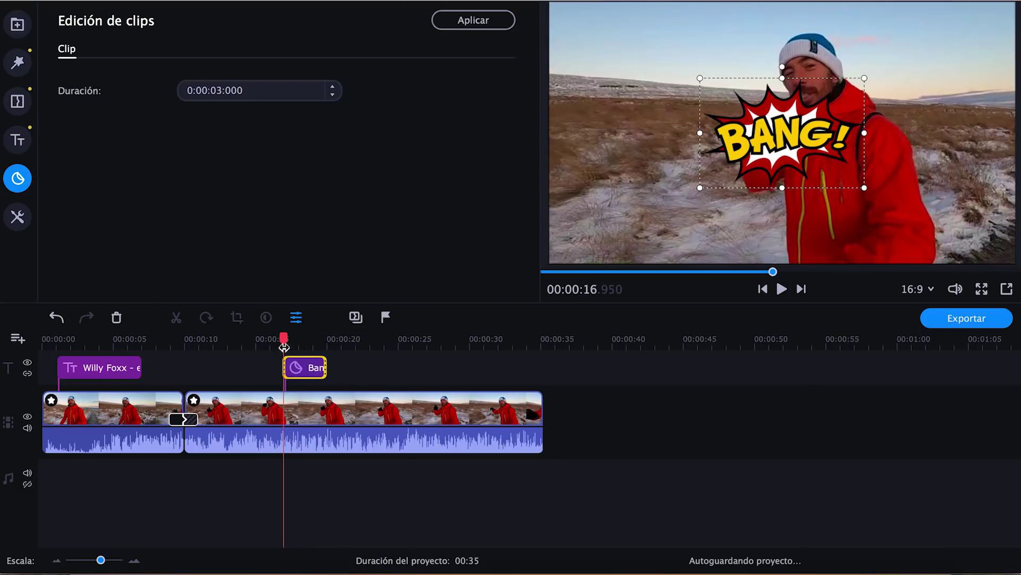
Step: Play back from 15 seconds to check the sticker, then return to the Títulos library
{"action": "left_click", "coordinate": [256, 340]}
{"action": "key", "text": "space"}
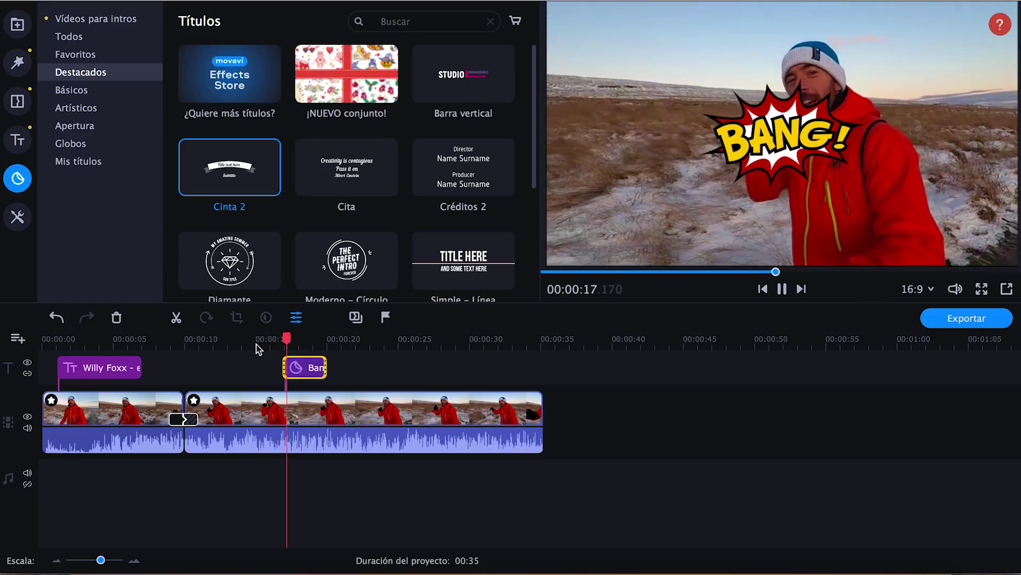
{"action": "key", "text": "space"}
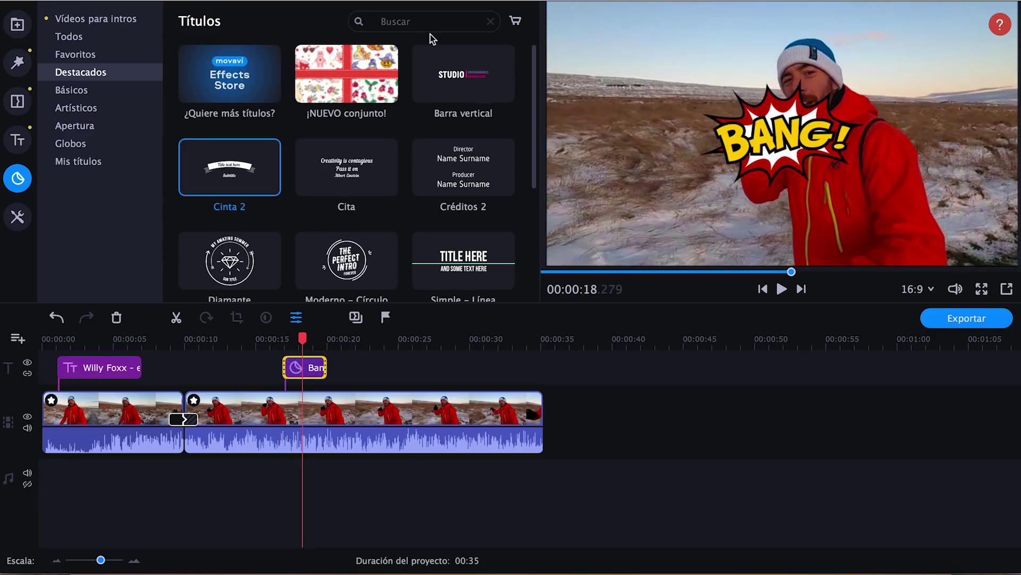
{"action": "scroll", "coordinate": [349, 223], "scroll_direction": "down", "scroll_amount": 5}
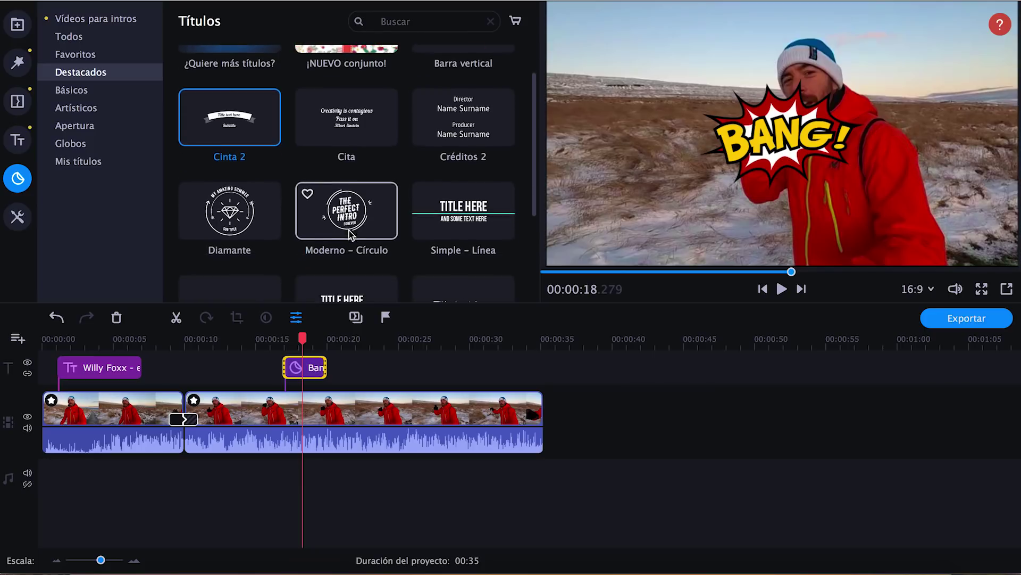
{"action": "scroll", "coordinate": [349, 228], "scroll_direction": "down", "scroll_amount": 2}
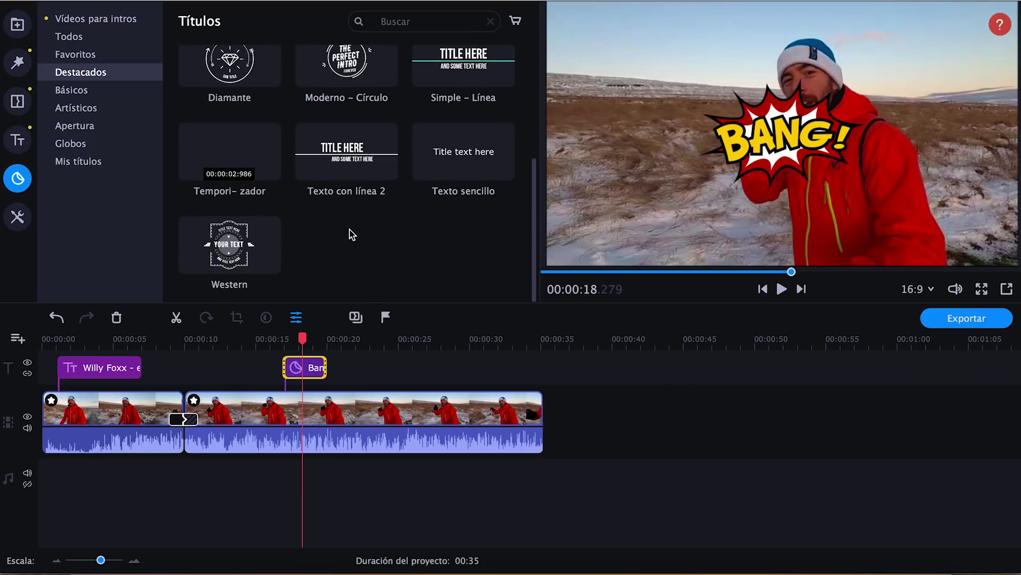
{"action": "scroll", "coordinate": [336, 202], "scroll_direction": "up", "scroll_amount": 4}
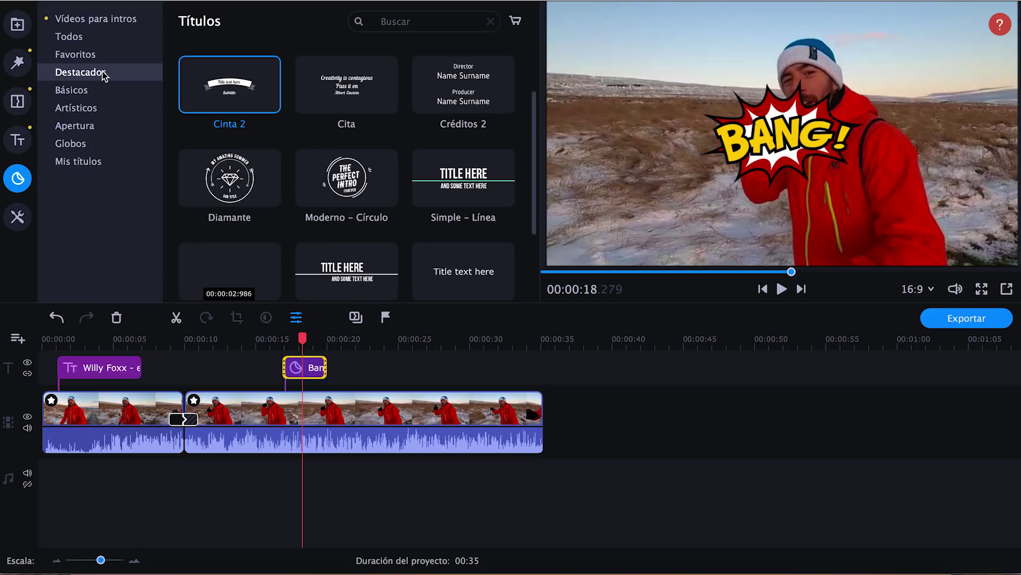
{"action": "left_click", "coordinate": [17, 140]}
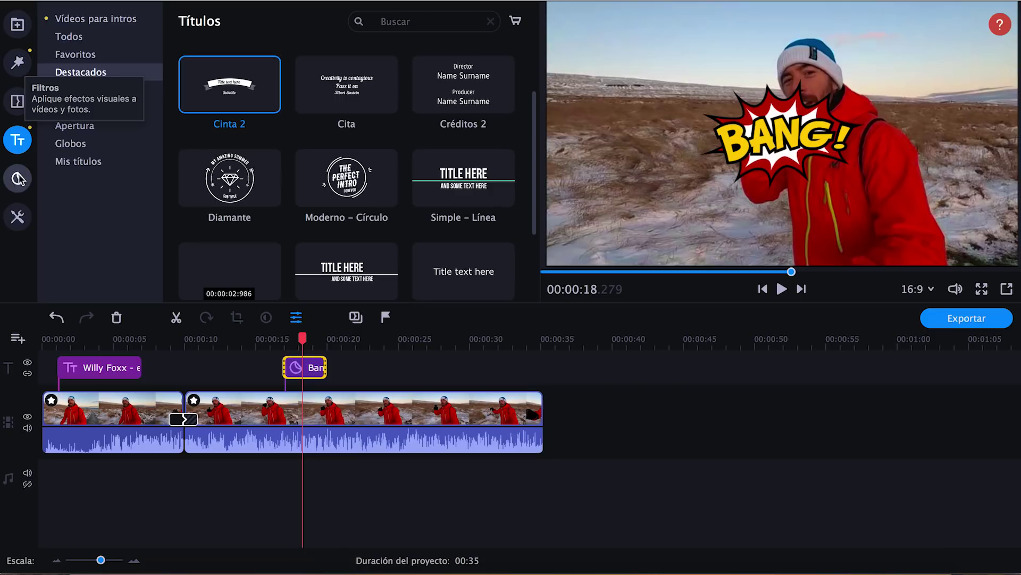
Step: Give the second clip advanced colour settings of Sombras −2 and Matiz 5, then start exporting
{"action": "left_click", "coordinate": [19, 216]}
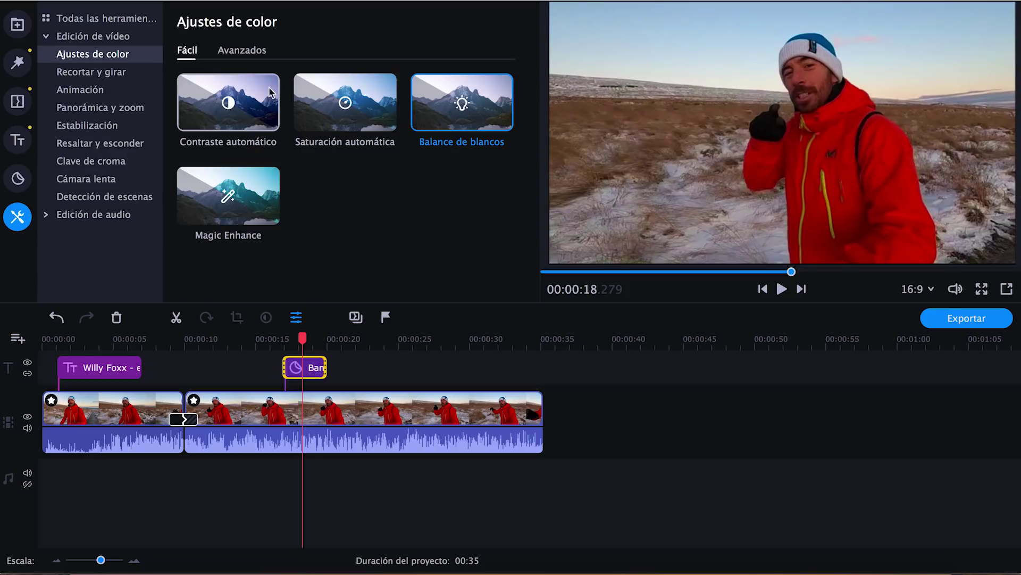
{"action": "left_click", "coordinate": [226, 53]}
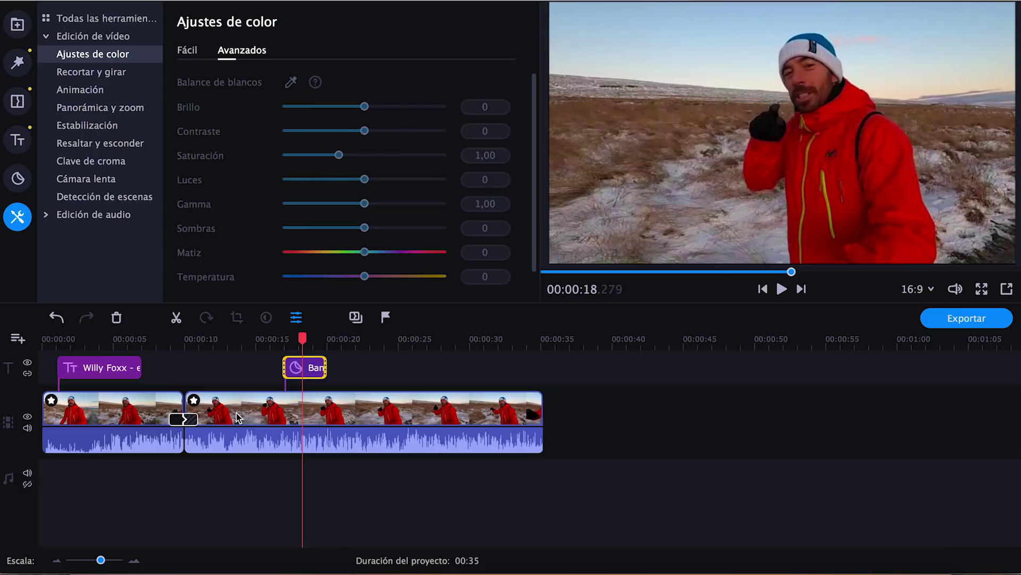
{"action": "left_click", "coordinate": [236, 417]}
{"action": "left_click", "coordinate": [233, 51]}
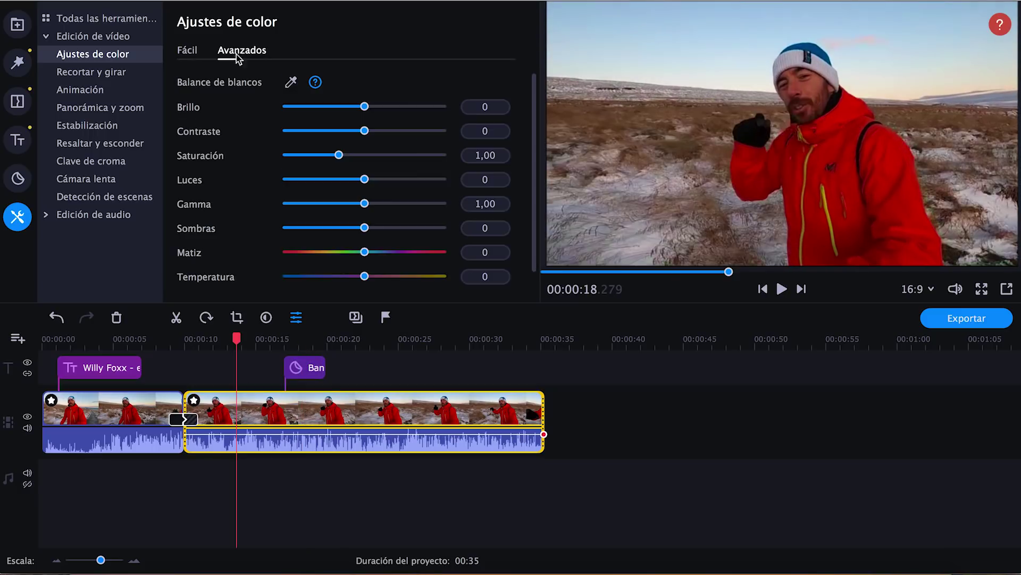
{"action": "mouse_move", "coordinate": [362, 253]}
{"action": "left_mouse_down"}
{"action": "mouse_move", "coordinate": [335, 256]}
{"action": "mouse_move", "coordinate": [400, 251]}
{"action": "mouse_move", "coordinate": [366, 257]}
{"action": "mouse_move", "coordinate": [352, 229]}
{"action": "mouse_move", "coordinate": [364, 228]}
{"action": "left_mouse_up"}
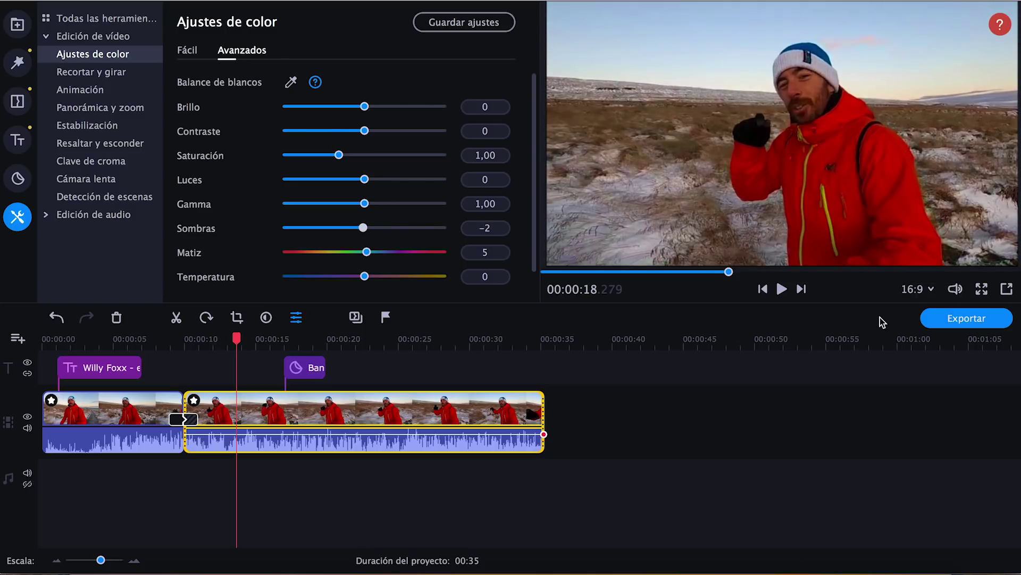
{"action": "left_click", "coordinate": [967, 319]}
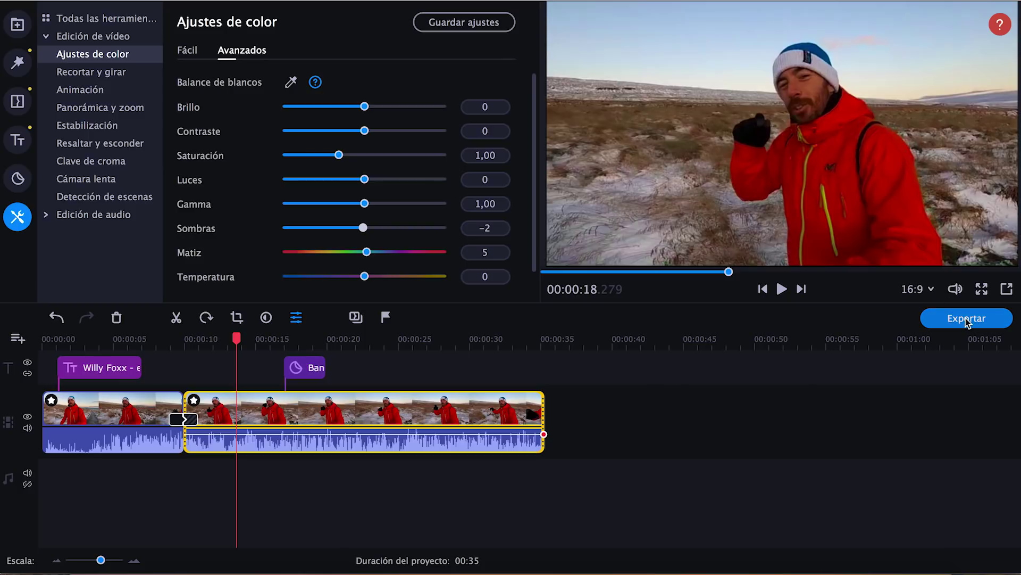
{"action": "left_click", "coordinate": [964, 320]}
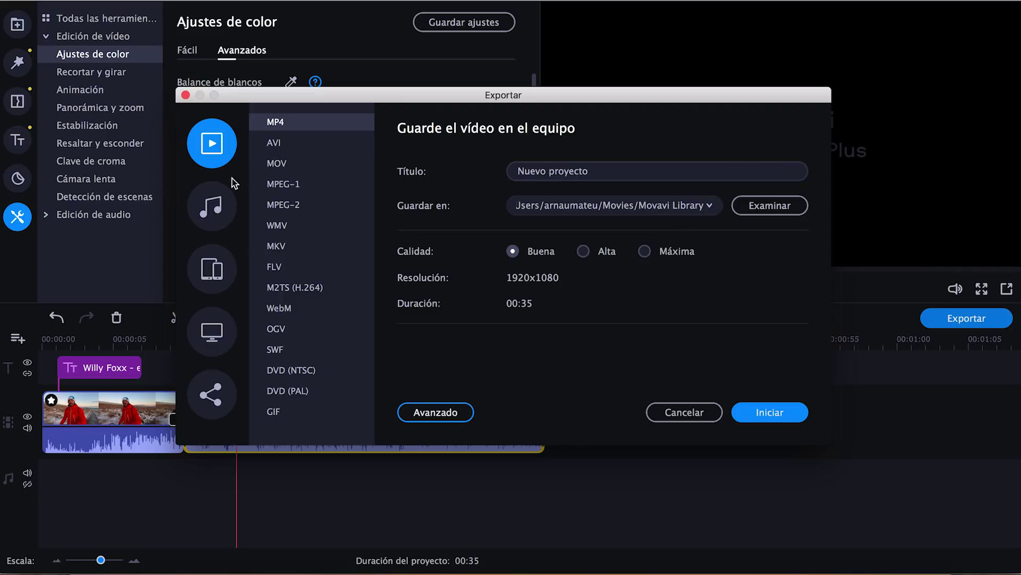
{"action": "left_click", "coordinate": [683, 418]}
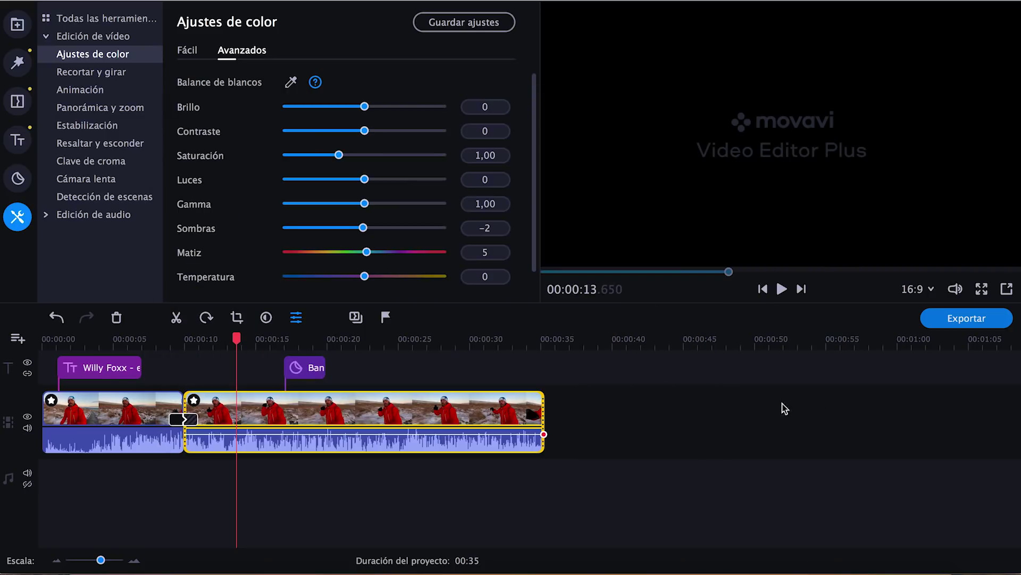
{"action": "left_click", "coordinate": [983, 294]}
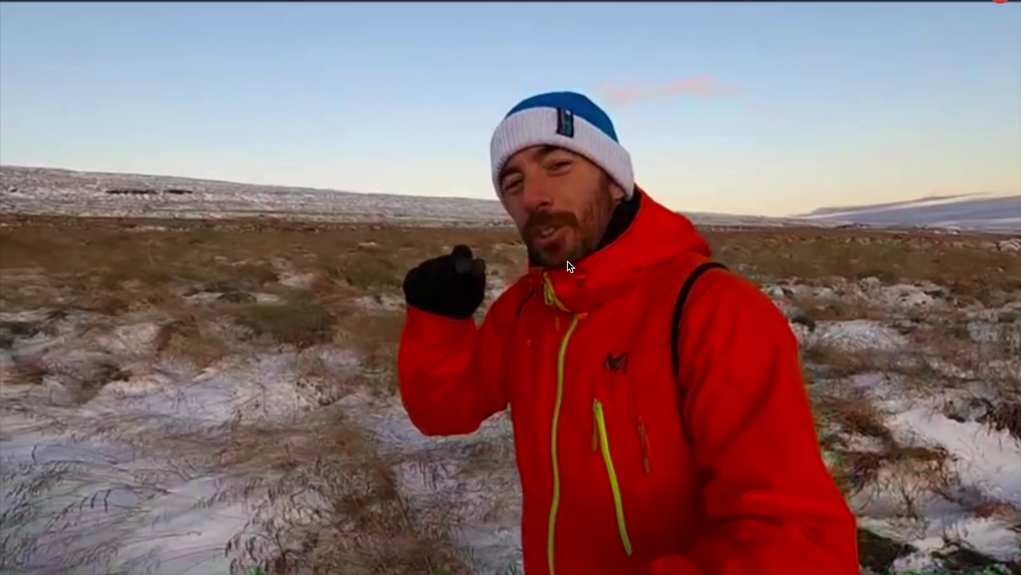
{"action": "key", "text": "Escape"}
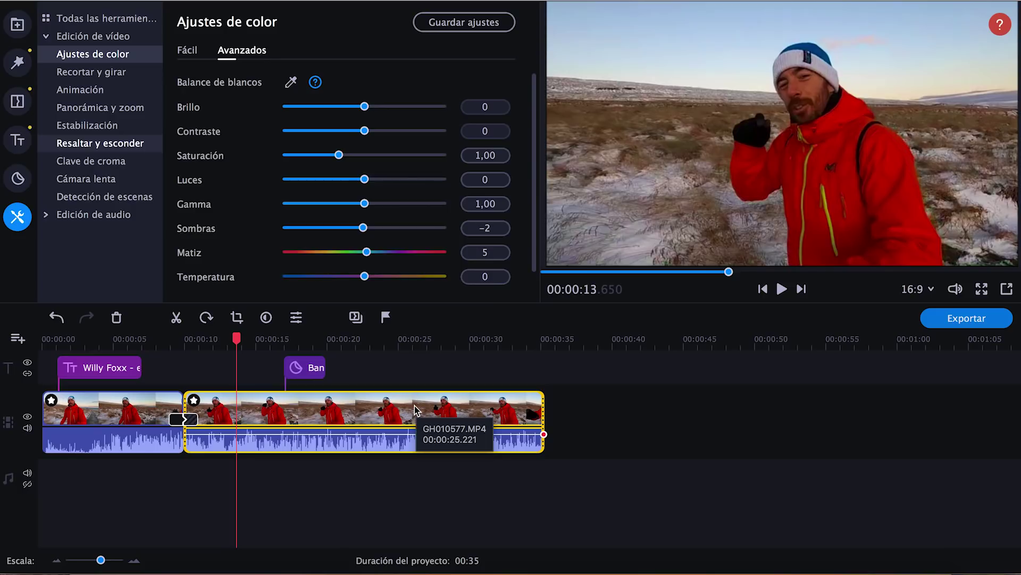
{"action": "right_click", "coordinate": [414, 406]}
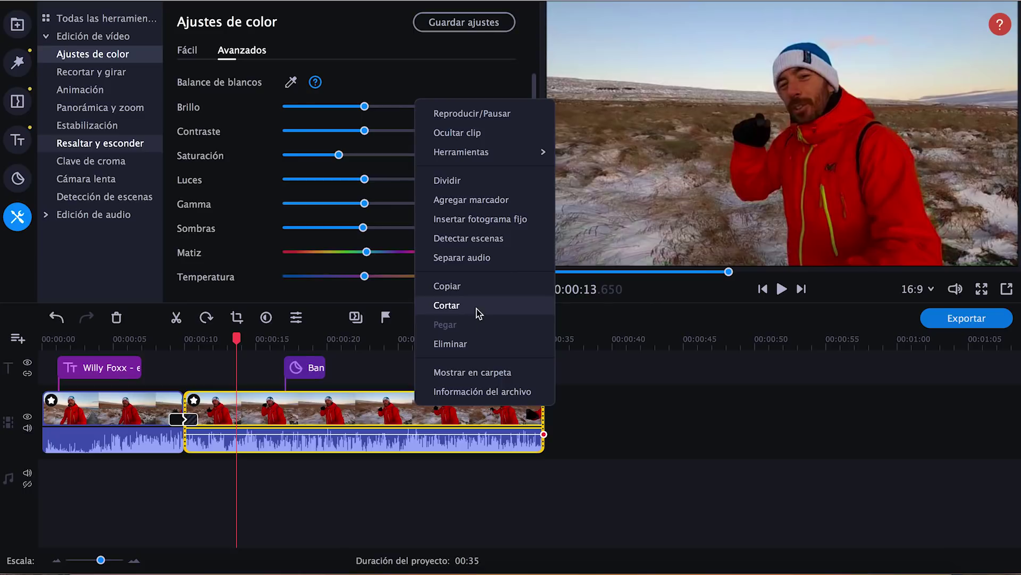
{"action": "left_click", "coordinate": [481, 392]}
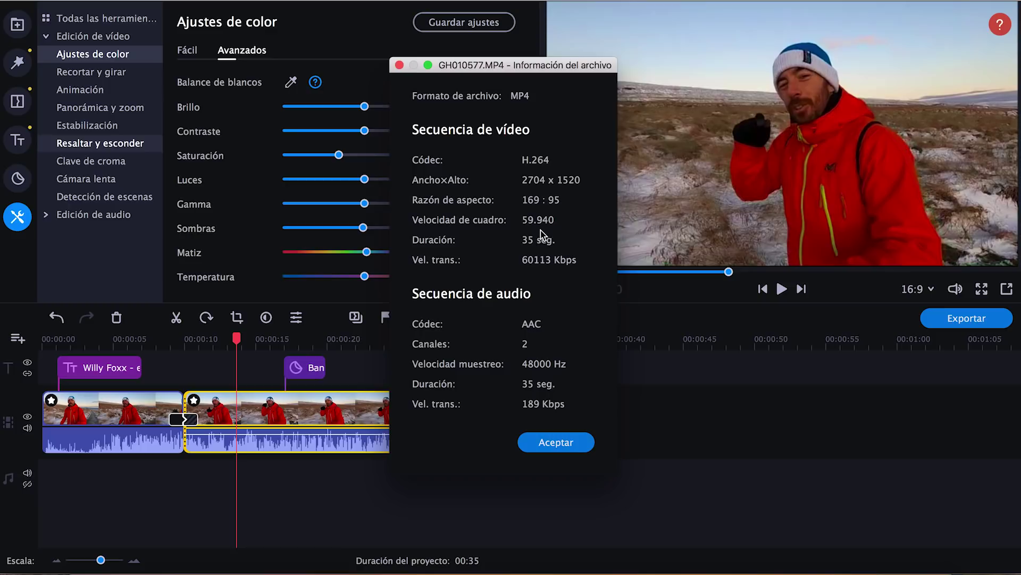
{"action": "left_click", "coordinate": [556, 444]}
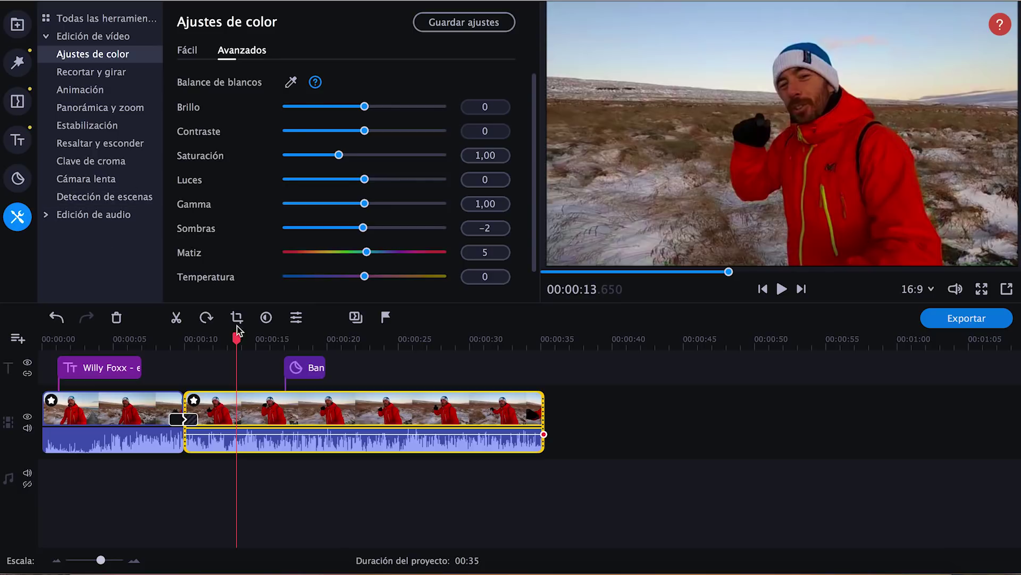
Step: In Crop and Rotate, widen the crop box to nearly the full frame and apply it
{"action": "left_click", "coordinate": [240, 316]}
{"action": "left_click_drag", "start_coordinate": [608, 229], "coordinate": [680, 190]}
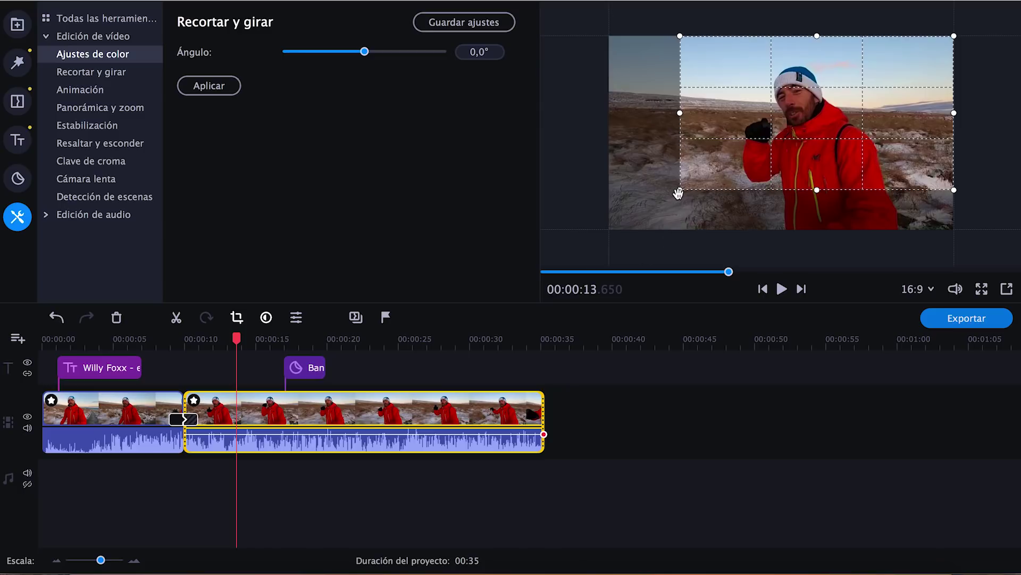
{"action": "left_click_drag", "start_coordinate": [679, 191], "coordinate": [598, 235]}
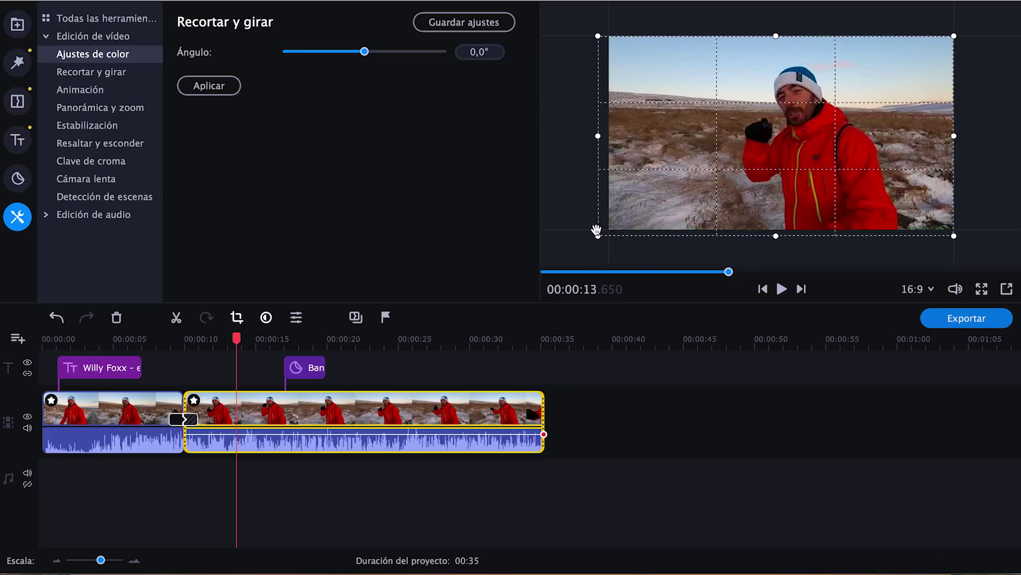
{"action": "left_click", "coordinate": [209, 85]}
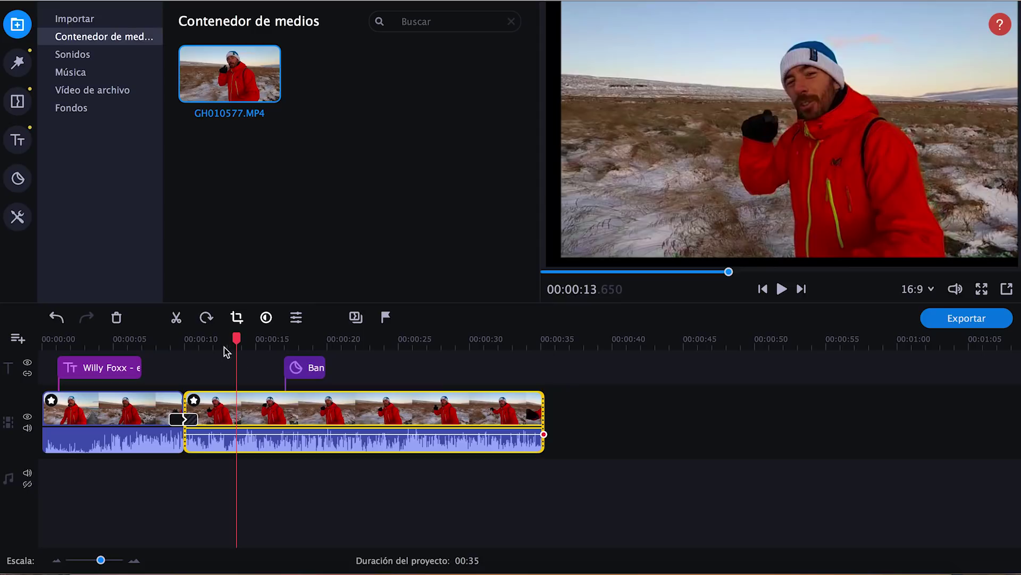
Step: Play the project from the start, pausing on the ribbon title at 00:00:02.433
{"action": "left_click_drag", "start_coordinate": [236, 343], "coordinate": [35, 354]}
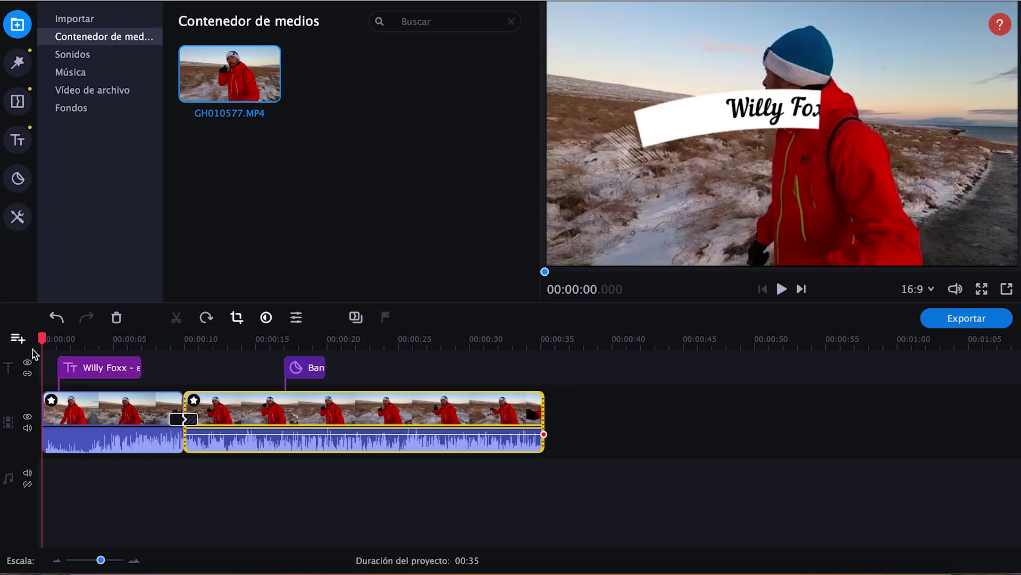
{"action": "key", "text": "space"}
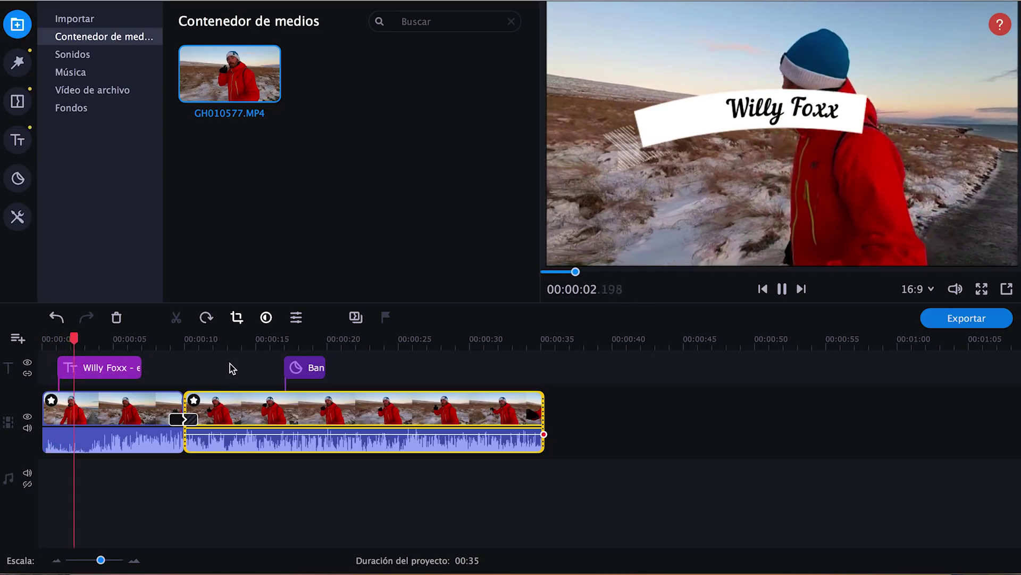
{"action": "key", "text": "space"}
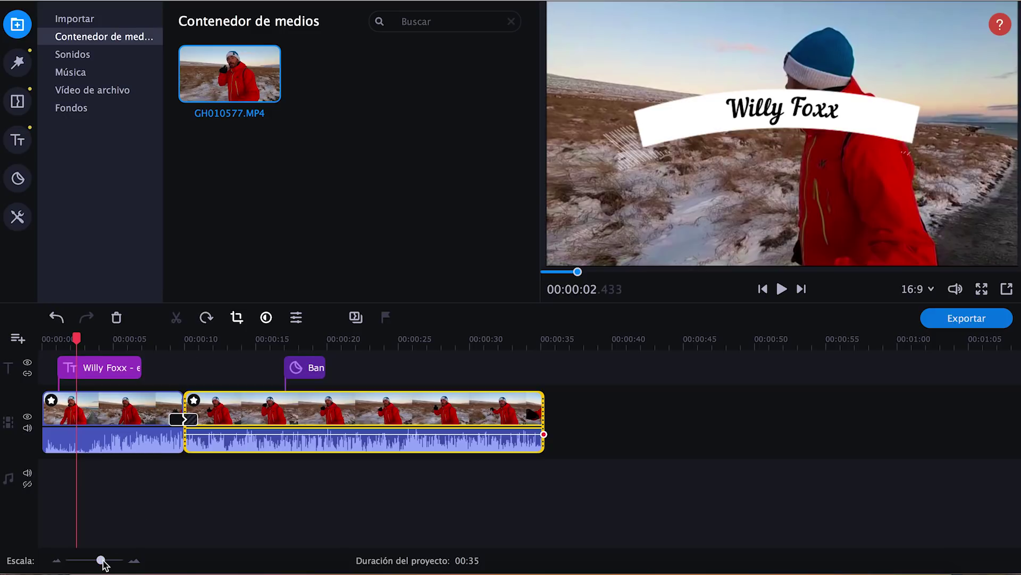
Step: Rezoom the timeline with the Escala slider, ending slightly zoomed out
{"action": "left_click_drag", "start_coordinate": [101, 561], "coordinate": [92, 560]}
{"action": "left_click_drag", "start_coordinate": [92, 562], "coordinate": [102, 562]}
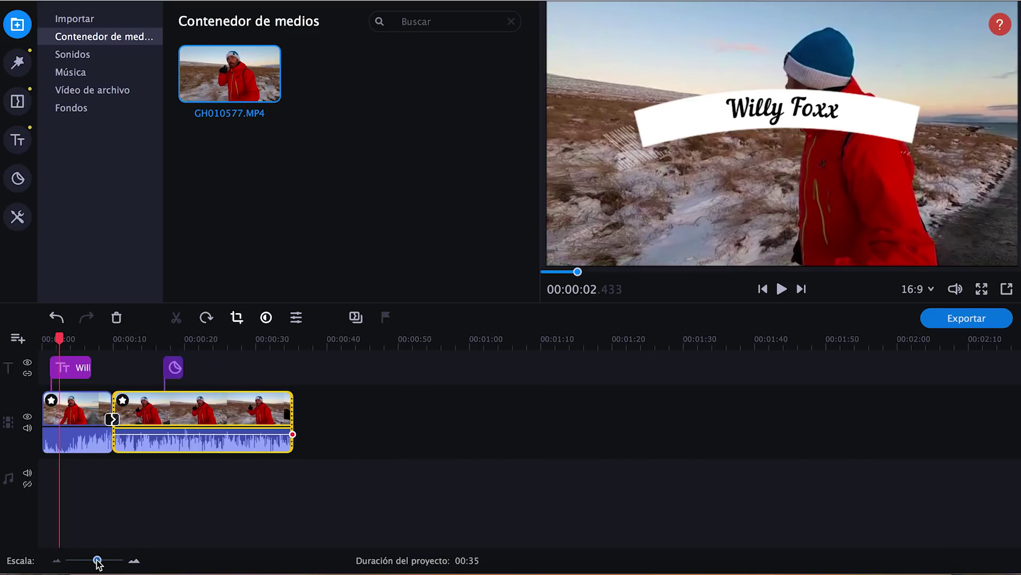
{"action": "left_click_drag", "start_coordinate": [101, 562], "coordinate": [92, 562]}
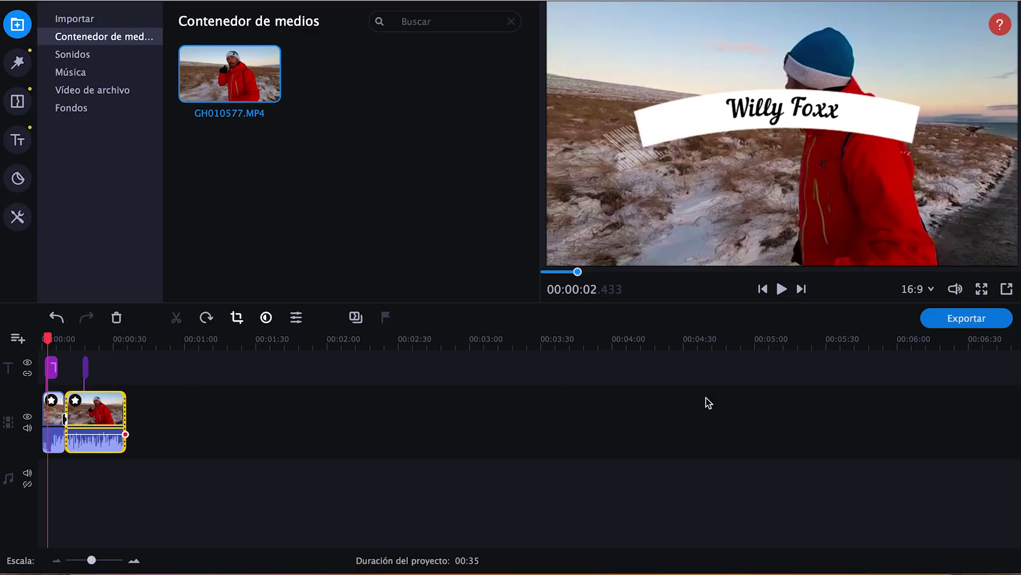
{"action": "left_click_drag", "start_coordinate": [92, 560], "coordinate": [106, 560]}
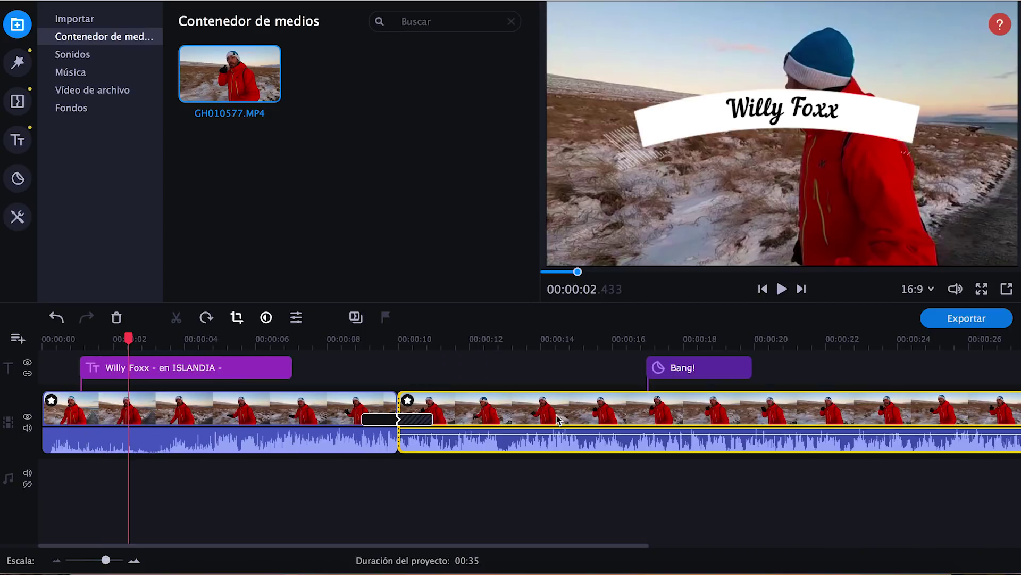
{"action": "left_click_drag", "start_coordinate": [106, 560], "coordinate": [99, 562]}
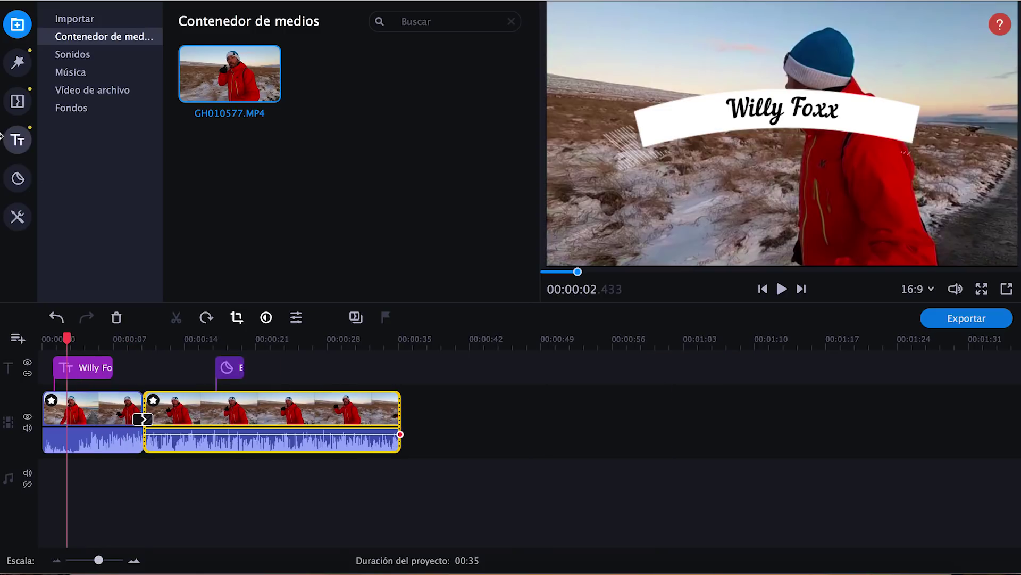
Step: Switch from Títulos to Transiciones and scroll down to the last effects, Radial and Torsión
{"action": "left_click", "coordinate": [20, 140]}
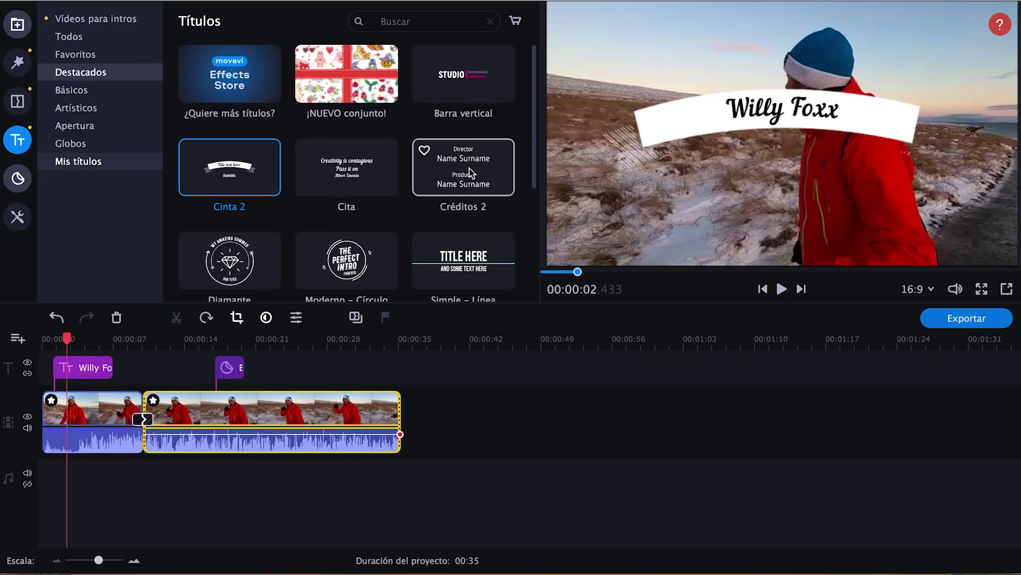
{"action": "left_click", "coordinate": [18, 101]}
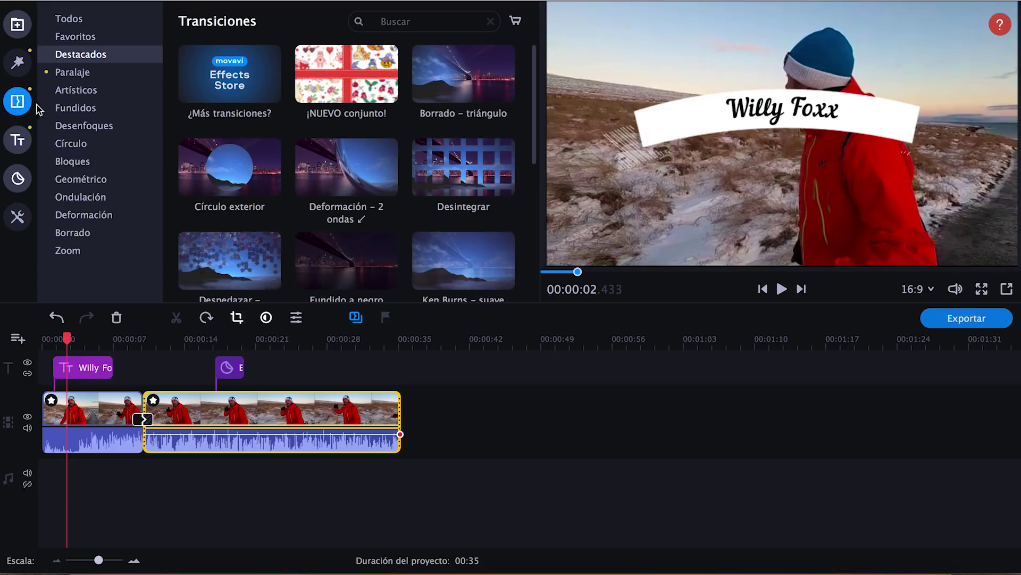
{"action": "scroll", "coordinate": [244, 160], "scroll_direction": "down", "scroll_amount": 5}
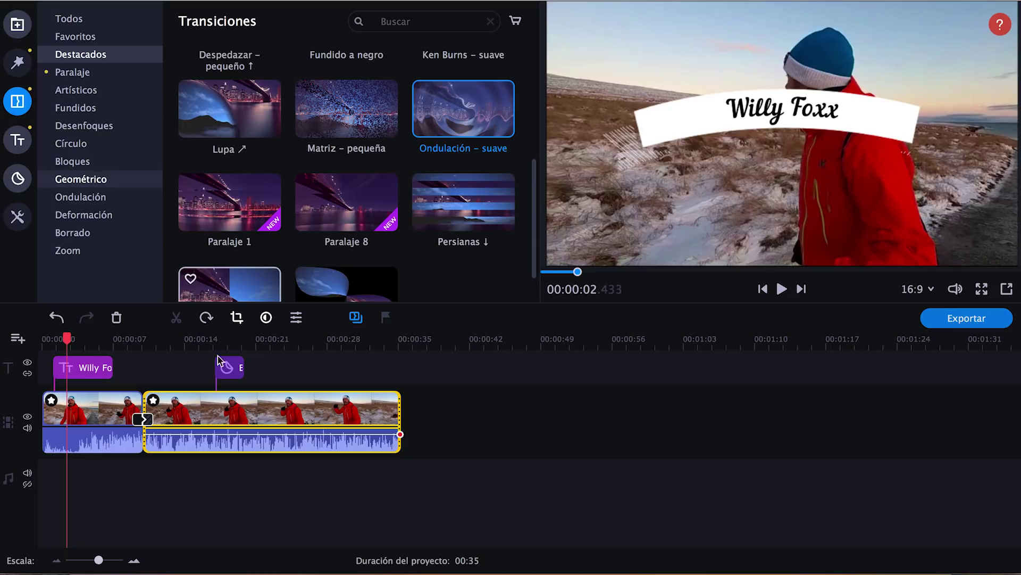
{"action": "scroll", "coordinate": [323, 179], "scroll_direction": "down", "scroll_amount": 1}
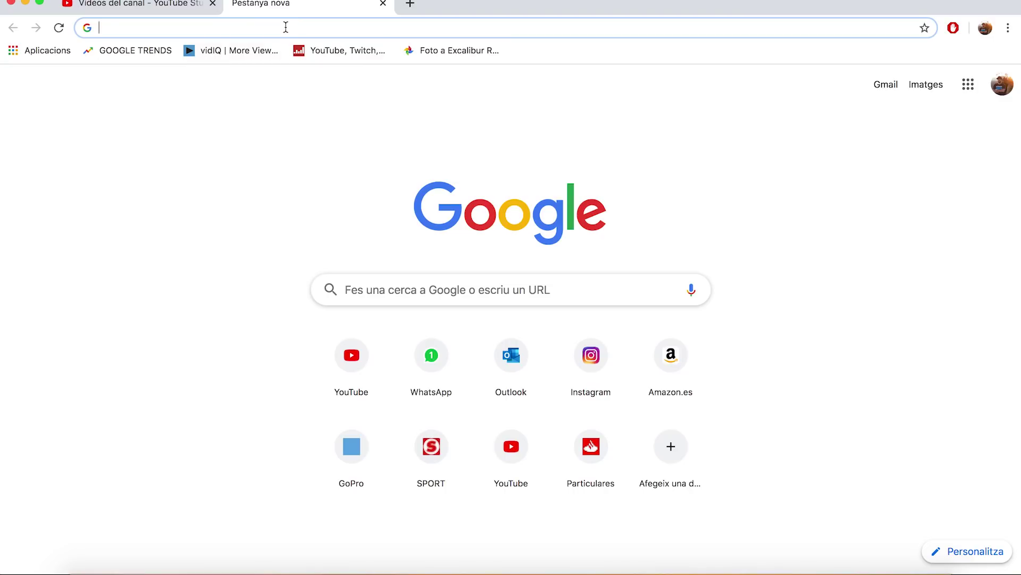
Step: Search Google for movavi and open the Movavi Video Editor ad result
{"action": "type", "text": "movavi"}
{"action": "key", "text": "Return"}
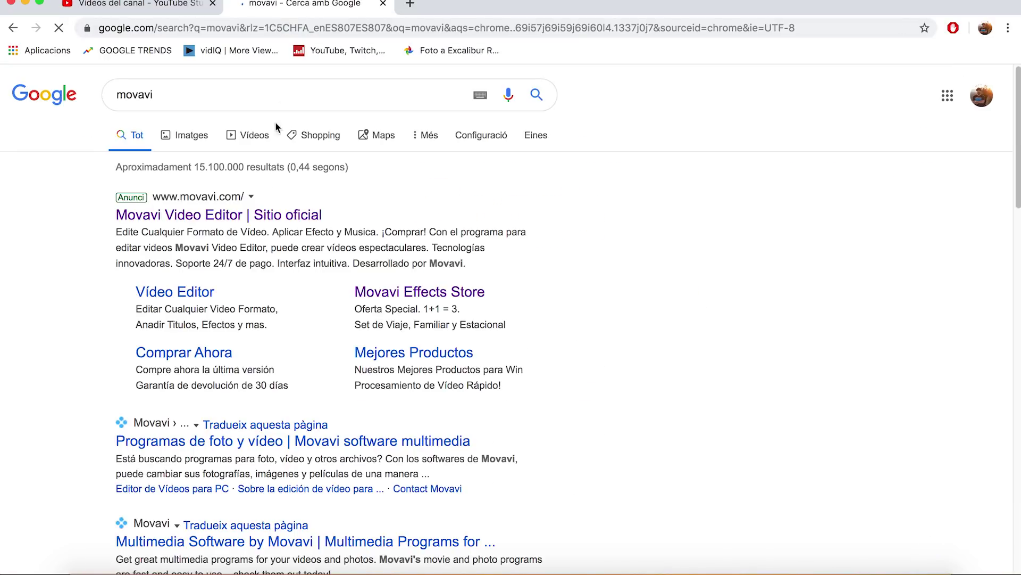
{"action": "left_click", "coordinate": [260, 221]}
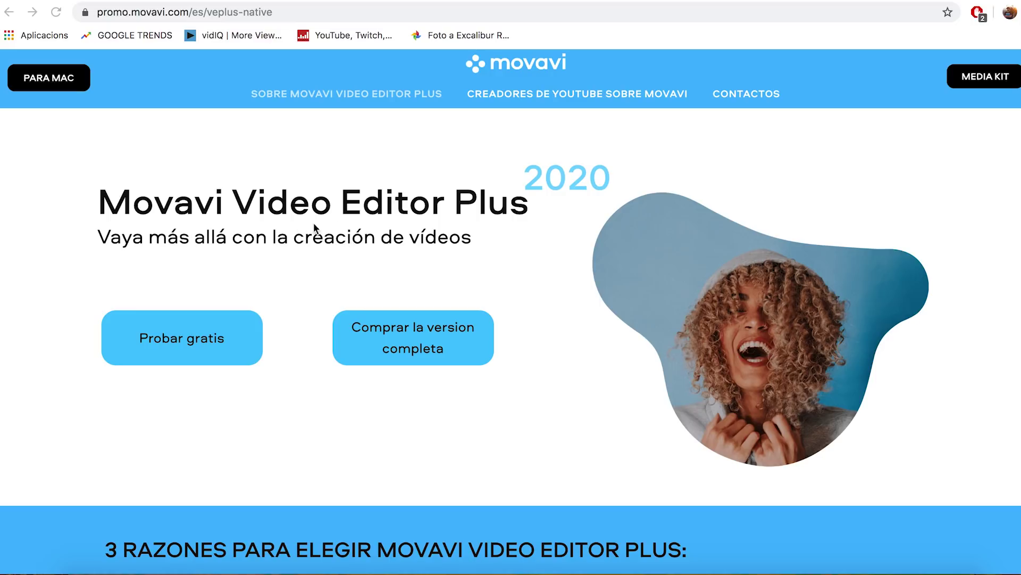
Step: Scroll through the Video Editor Plus 2020 promo page and back up, then show all open windows
{"action": "scroll", "coordinate": [565, 391], "scroll_direction": "down", "scroll_amount": 5}
{"action": "scroll", "coordinate": [559, 389], "scroll_direction": "up", "scroll_amount": 1}
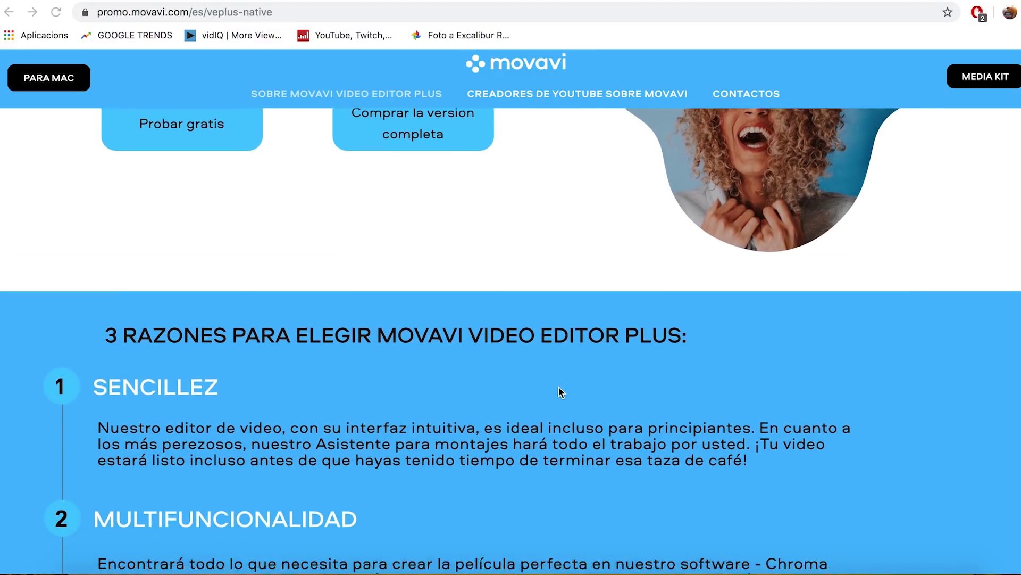
{"action": "scroll", "coordinate": [559, 388], "scroll_direction": "down", "scroll_amount": 3}
{"action": "scroll", "coordinate": [559, 392], "scroll_direction": "down", "scroll_amount": 10}
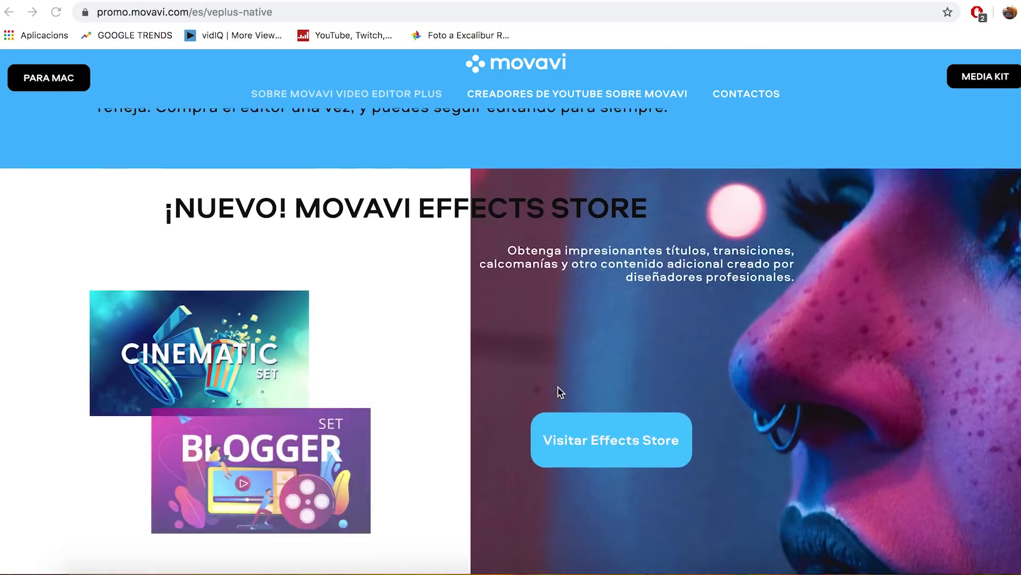
{"action": "scroll", "coordinate": [558, 392], "scroll_direction": "down", "scroll_amount": 2}
{"action": "scroll", "coordinate": [559, 392], "scroll_direction": "down", "scroll_amount": 5}
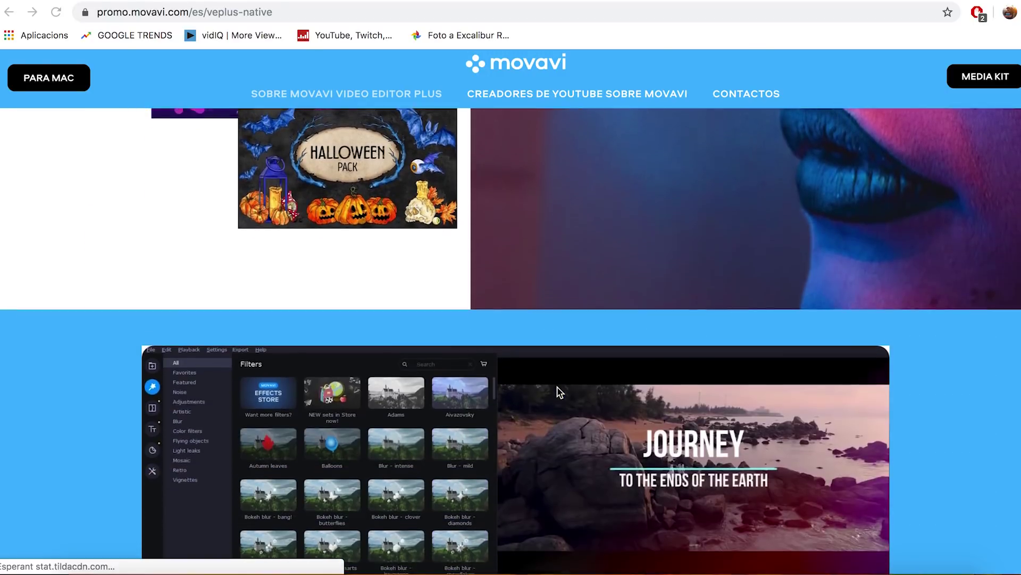
{"action": "scroll", "coordinate": [560, 393], "scroll_direction": "down", "scroll_amount": 4}
{"action": "scroll", "coordinate": [558, 392], "scroll_direction": "down", "scroll_amount": 3}
{"action": "scroll", "coordinate": [559, 392], "scroll_direction": "down", "scroll_amount": 8}
{"action": "scroll", "coordinate": [559, 391], "scroll_direction": "down", "scroll_amount": 1}
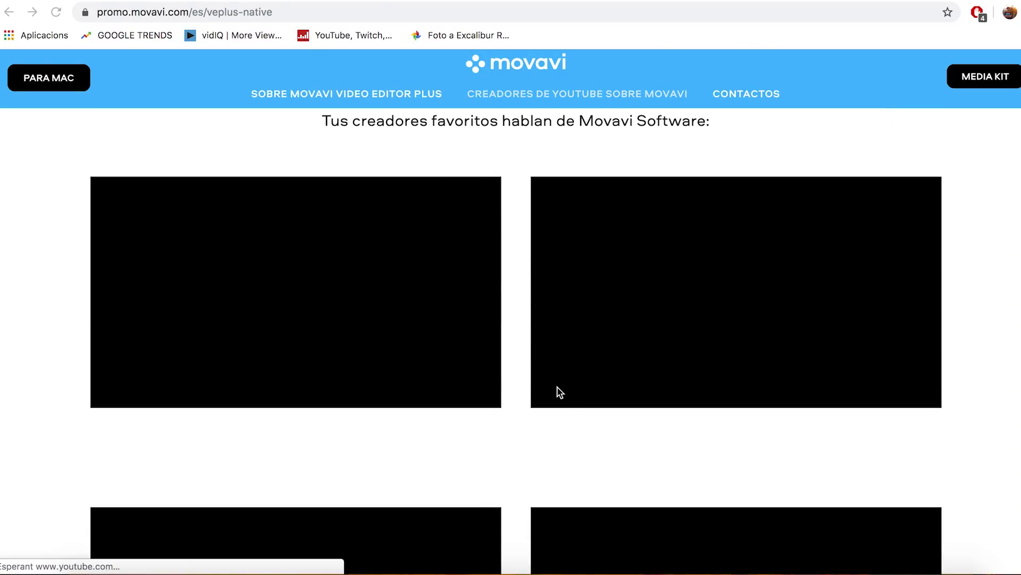
{"action": "scroll", "coordinate": [556, 387], "scroll_direction": "down", "scroll_amount": 1}
{"action": "scroll", "coordinate": [556, 387], "scroll_direction": "down", "scroll_amount": 1}
{"action": "scroll", "coordinate": [556, 387], "scroll_direction": "down", "scroll_amount": 1}
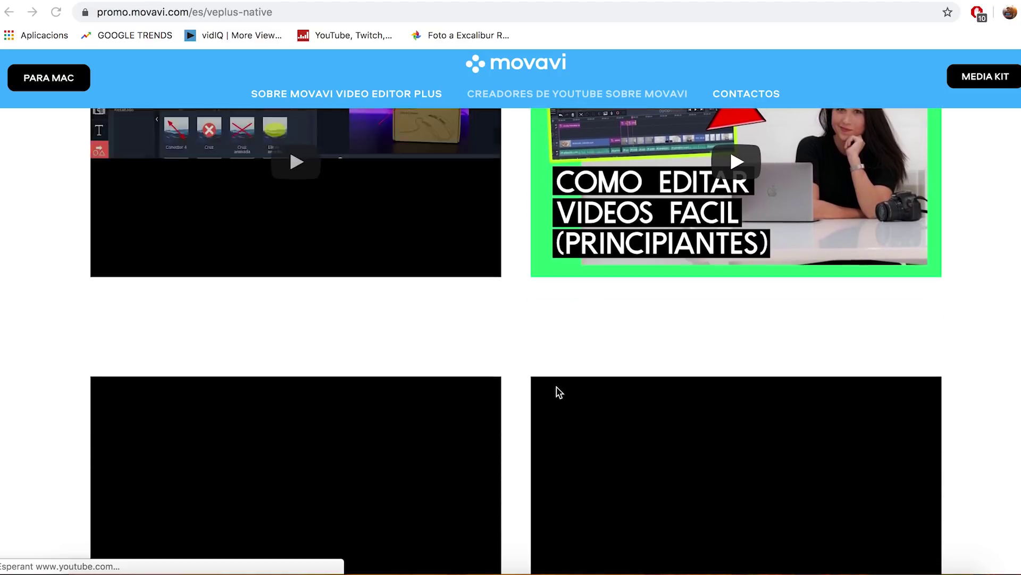
{"action": "scroll", "coordinate": [557, 388], "scroll_direction": "down", "scroll_amount": 2}
{"action": "scroll", "coordinate": [559, 392], "scroll_direction": "down", "scroll_amount": 1}
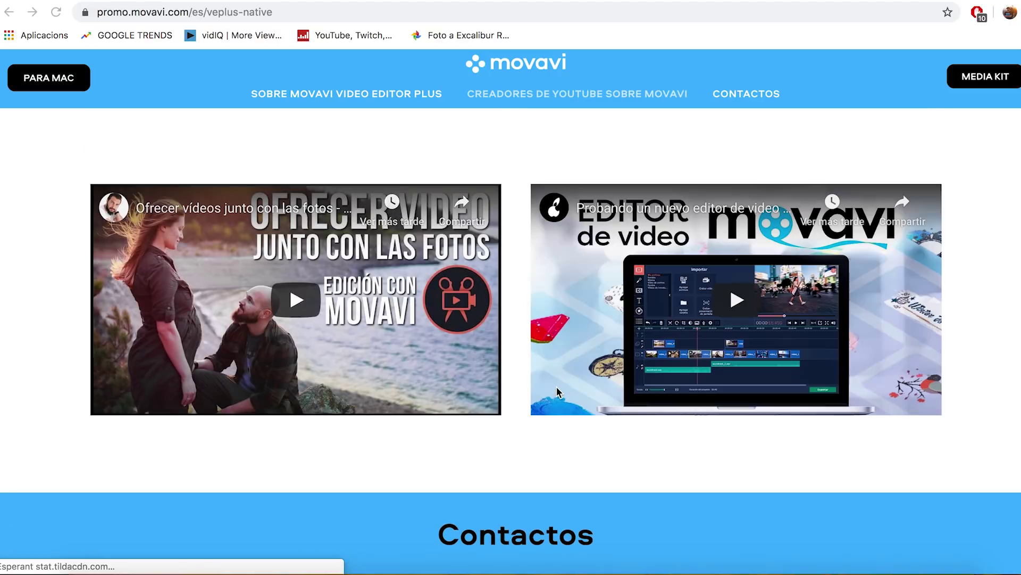
{"action": "scroll", "coordinate": [559, 392], "scroll_direction": "up", "scroll_amount": 10}
{"action": "scroll", "coordinate": [558, 392], "scroll_direction": "up", "scroll_amount": 15}
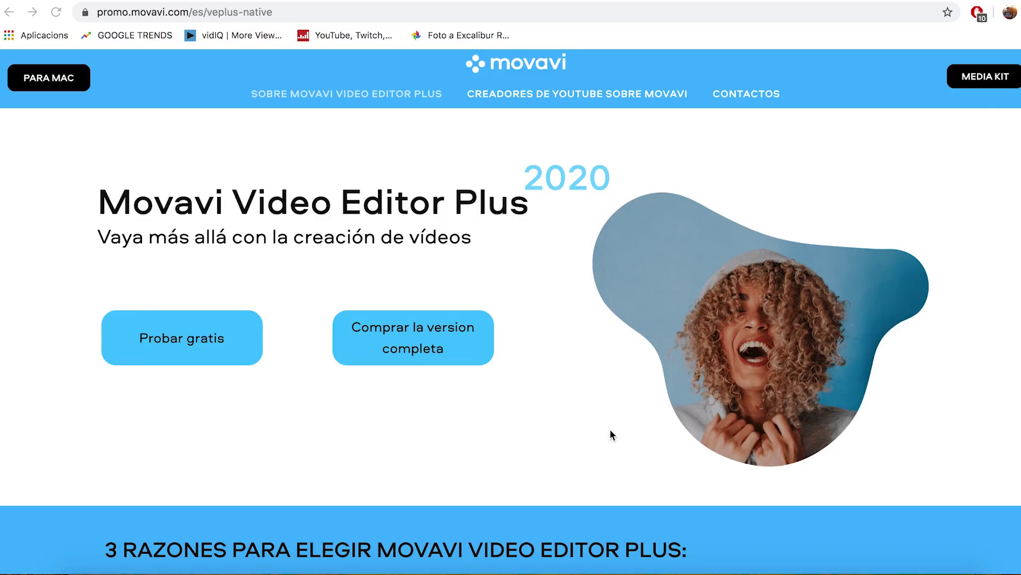
{"action": "key", "text": "ctrl+Up"}
Step: Bring Movavi back to the front and show the Filtros de color (colour filters) presets
{"action": "left_click", "coordinate": [200, 337]}
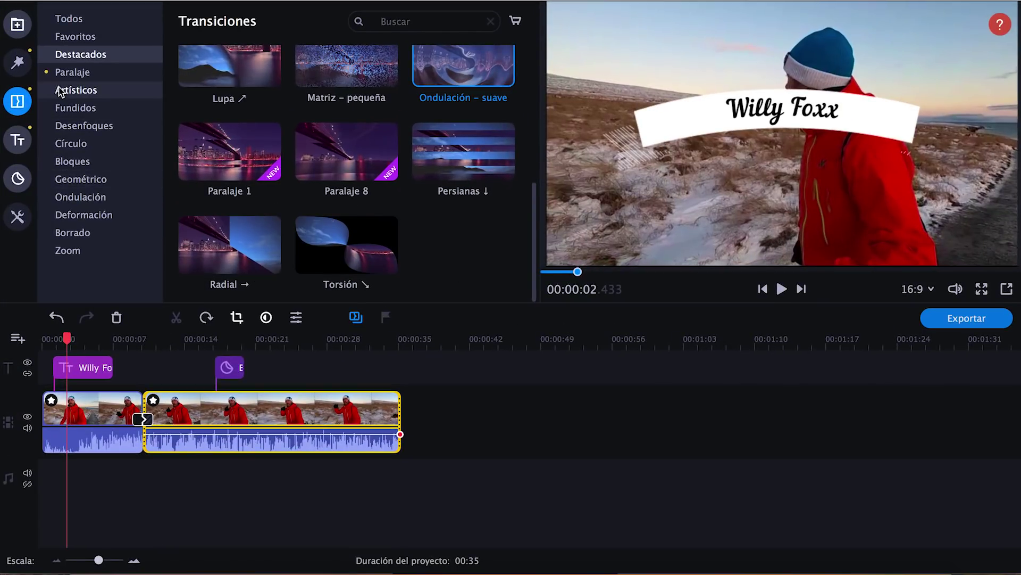
{"action": "left_click", "coordinate": [18, 62]}
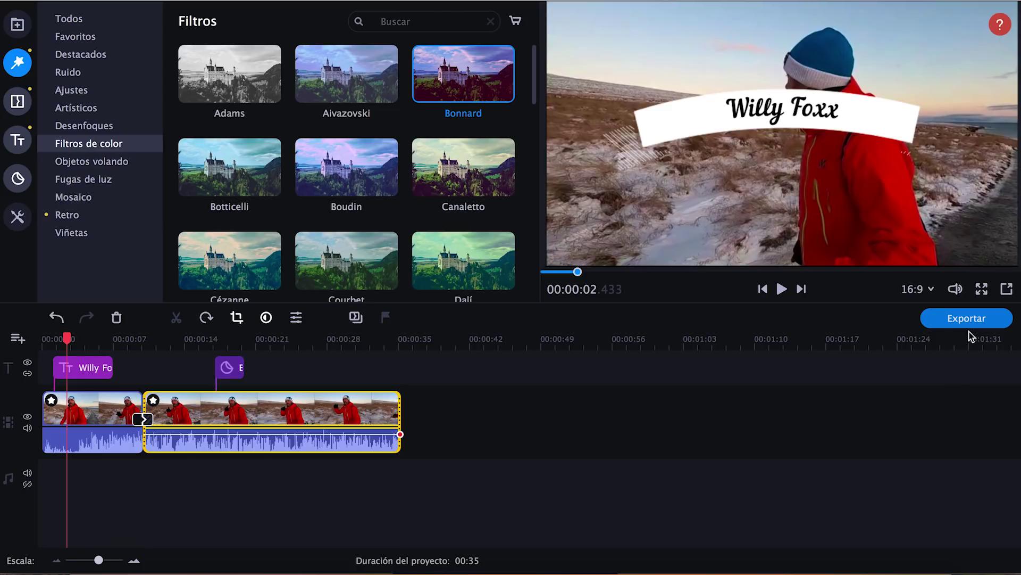
{"action": "left_click", "coordinate": [940, 321]}
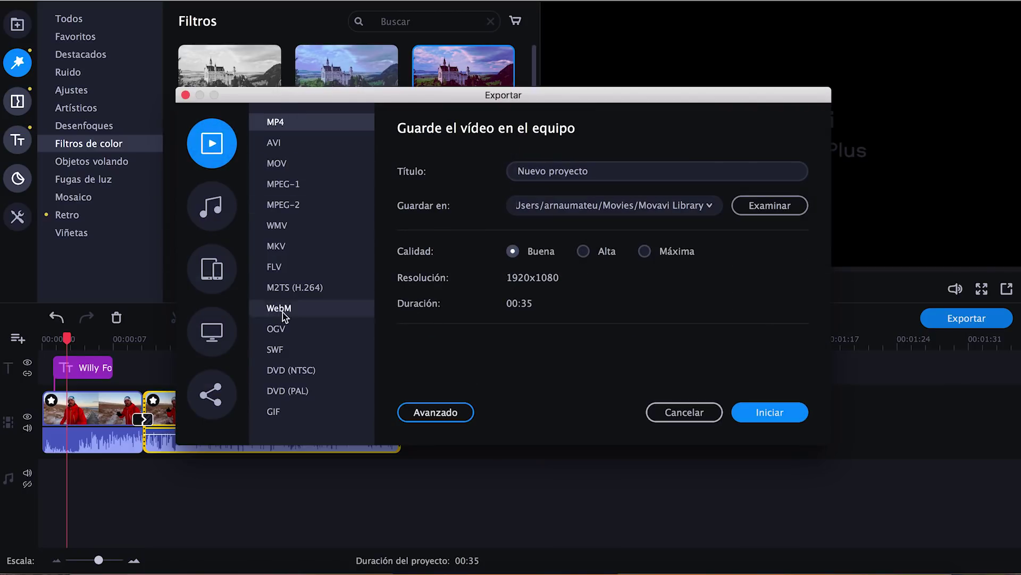
{"action": "left_click", "coordinate": [222, 203]}
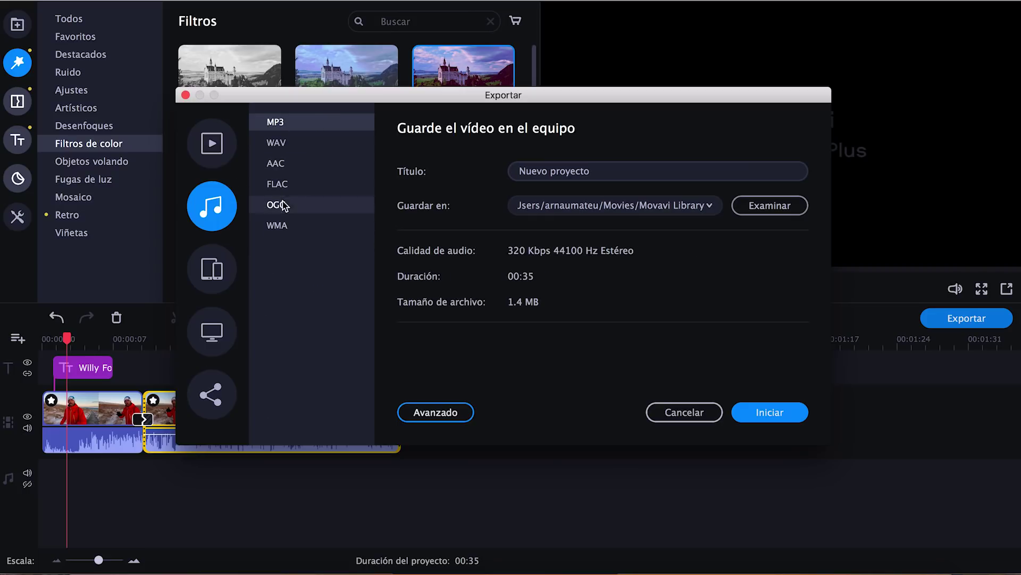
{"action": "left_click", "coordinate": [224, 266]}
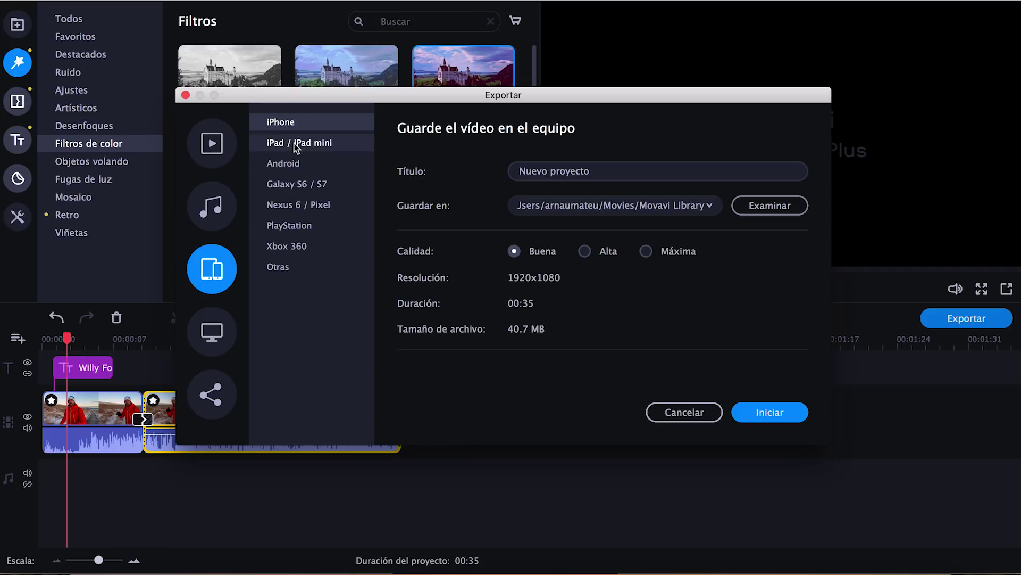
{"action": "left_click", "coordinate": [224, 330]}
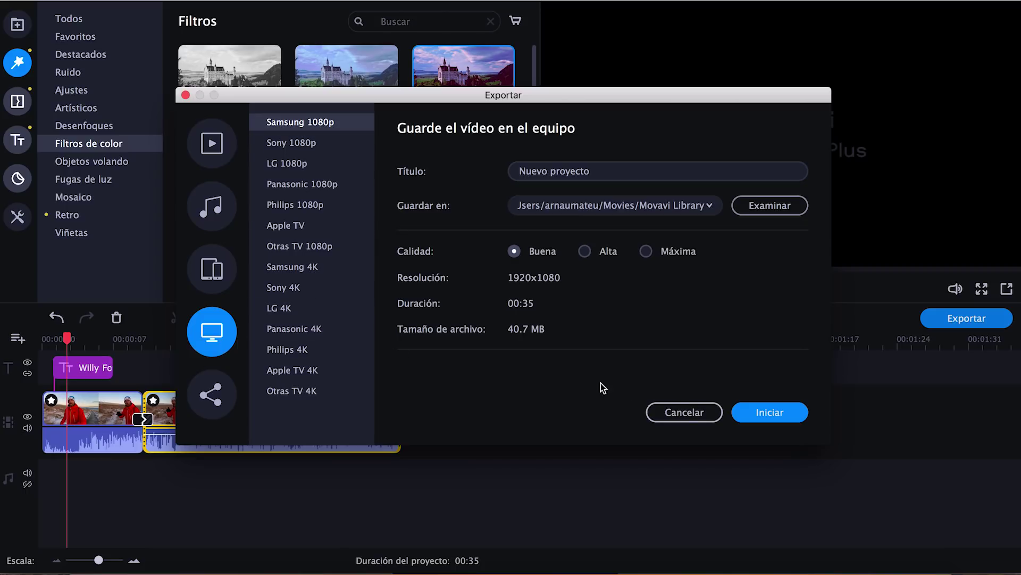
{"action": "left_click", "coordinate": [693, 414]}
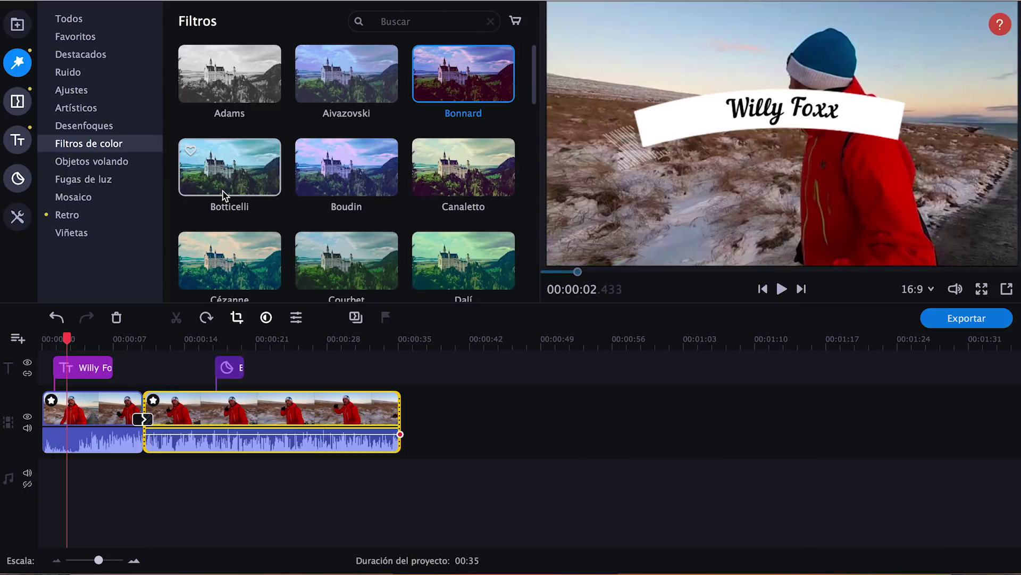